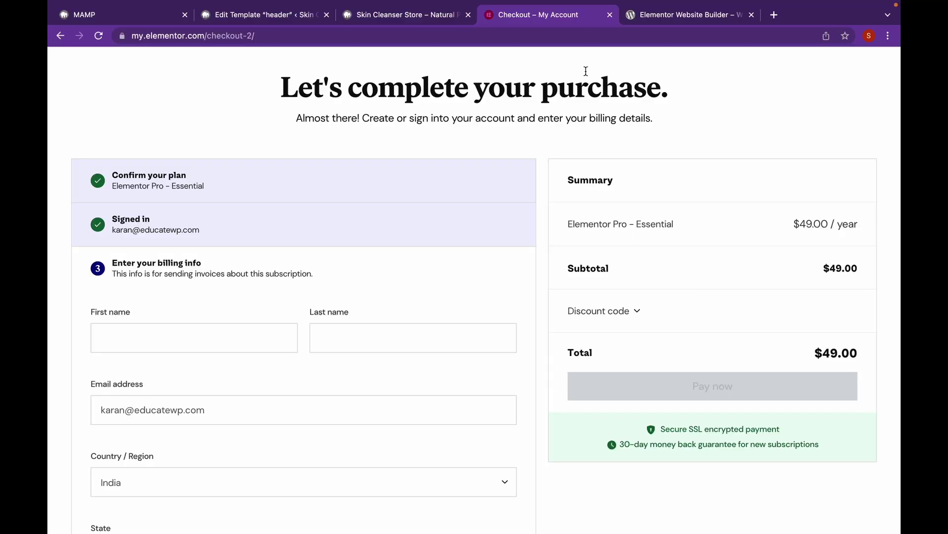
Look over the Elementor Pro checkout, then view the wordpress.org Elementor Website Builder plugin tab.
scroll(586, 71, "down", 1)
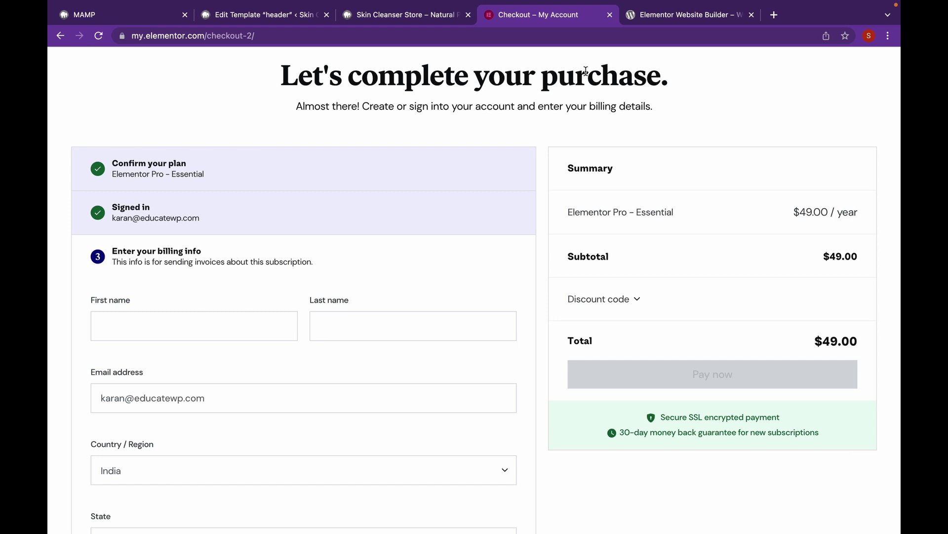
left_click(666, 20)
scroll(705, 246, "down", 1)
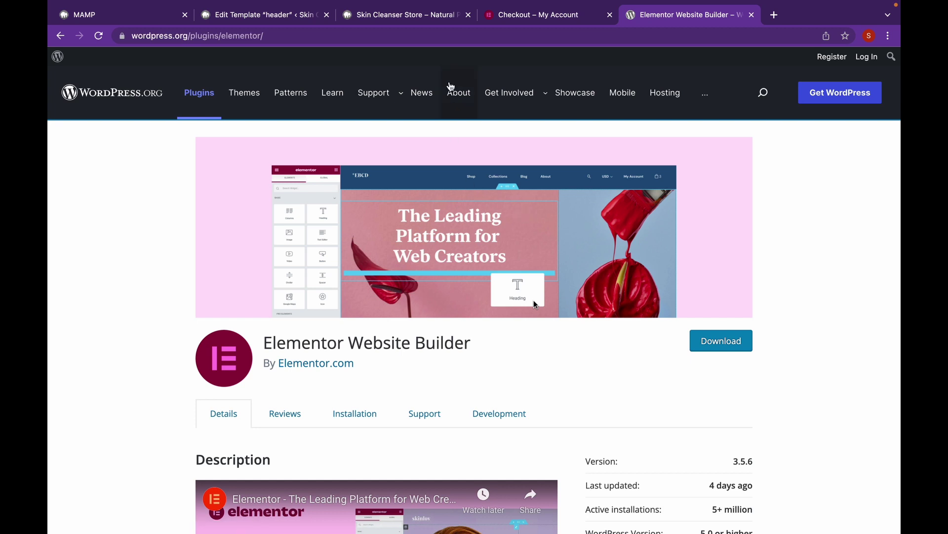
Go to the Skin Cleanser Store's WordPress dashboard and open Plugins > Add New.
left_click(425, 14)
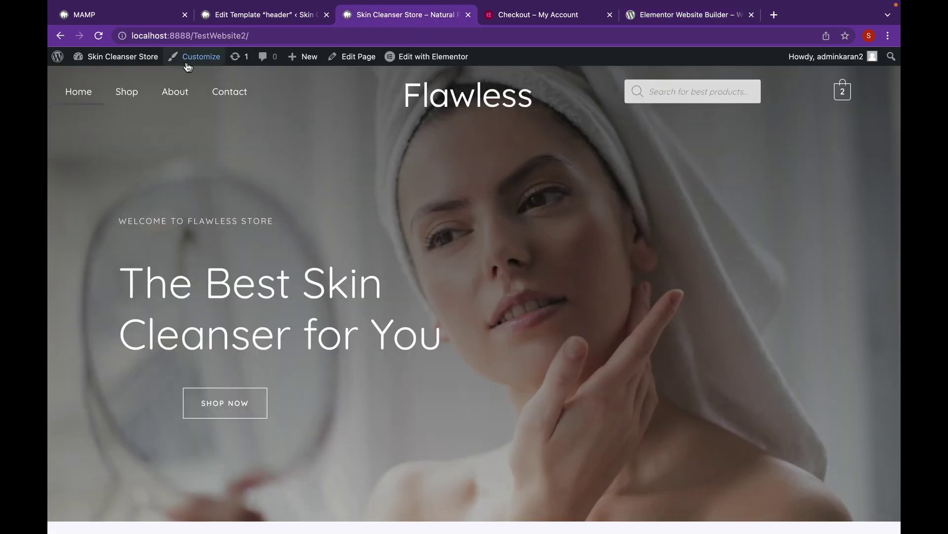
left_click(142, 58)
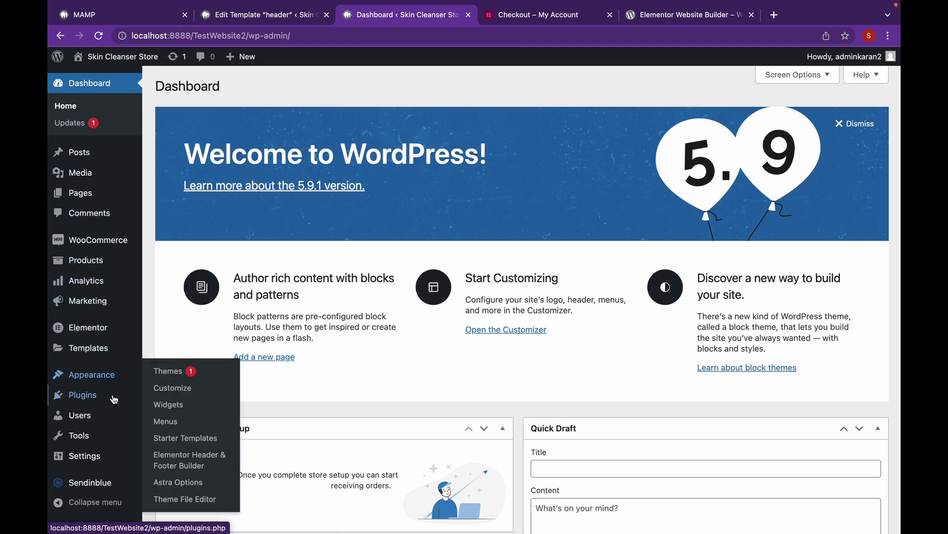
mouse_move(114, 399)
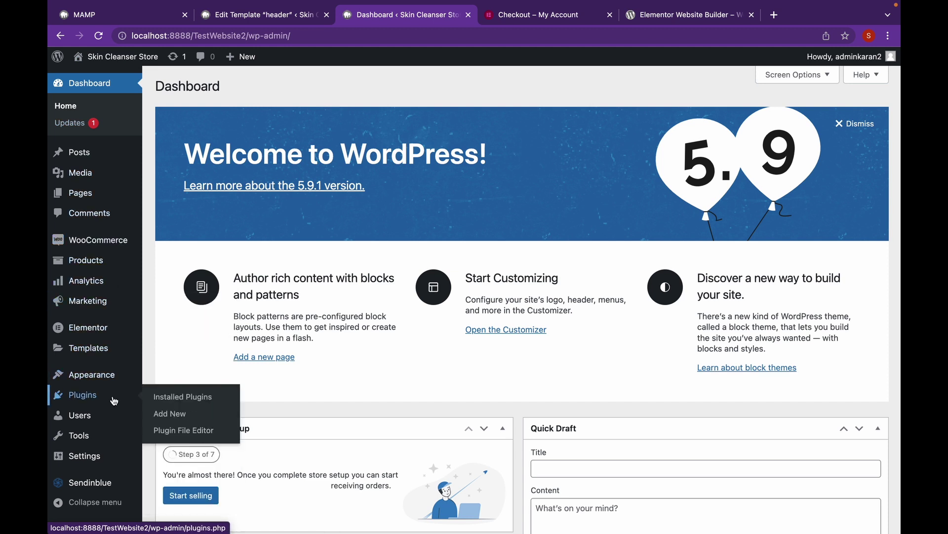
left_click(175, 420)
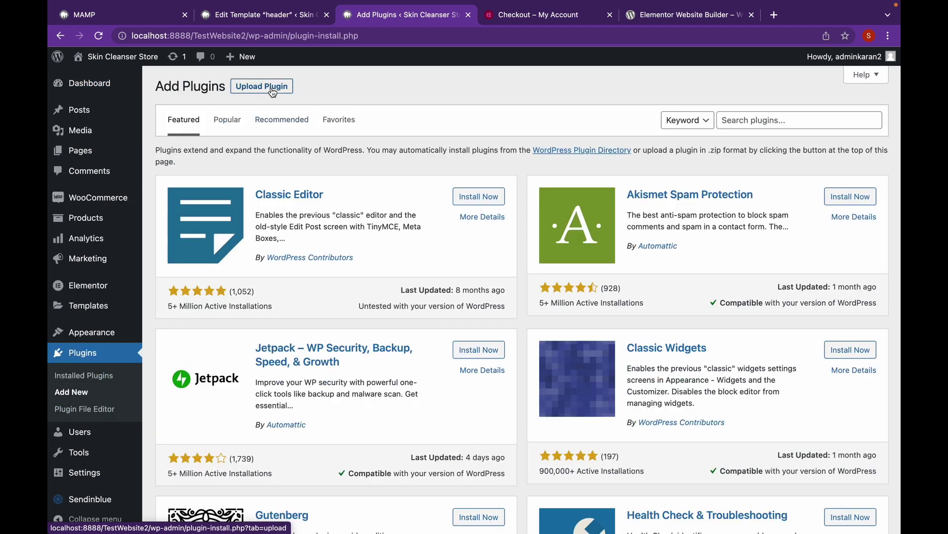
Choose elementor-pro-v3.6.3.zip in the Upload Plugin form.
left_click(273, 89)
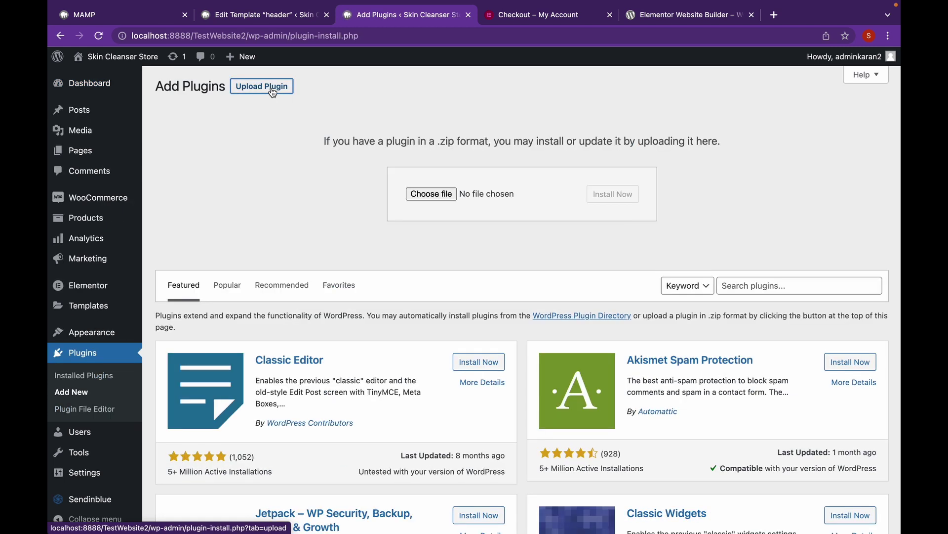
left_click(407, 193)
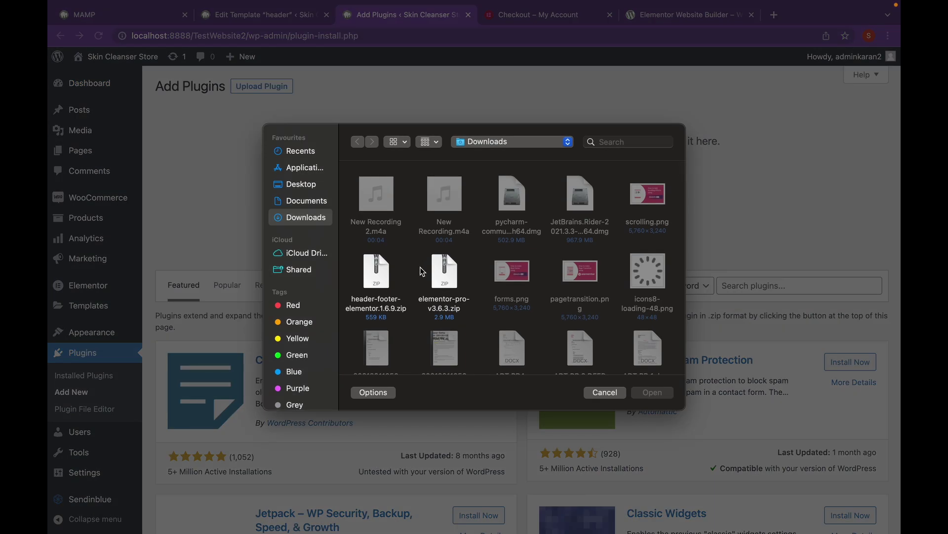
left_click(440, 305)
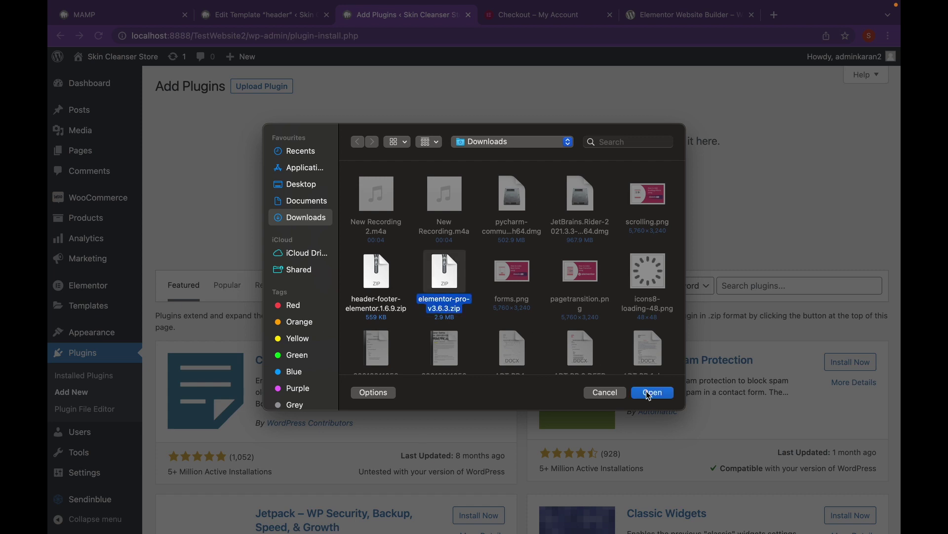
left_click(651, 393)
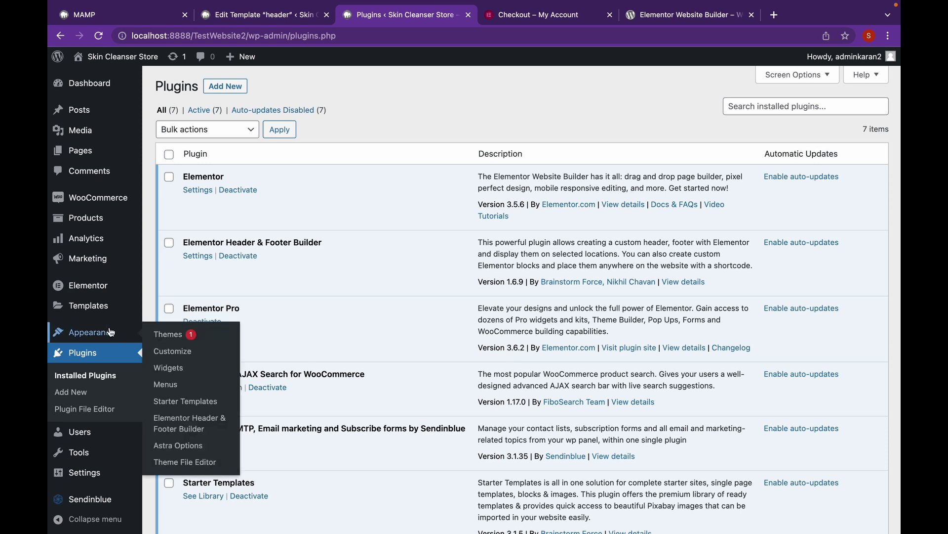
Open the Flawless header template from Elementor Header & Footer Builder in the Elementor editor.
mouse_move(110, 332)
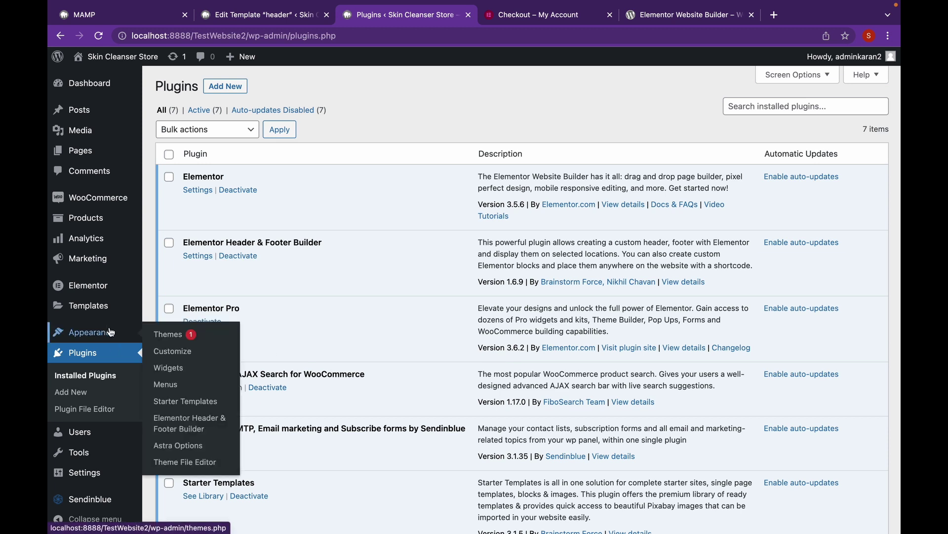
left_click(205, 428)
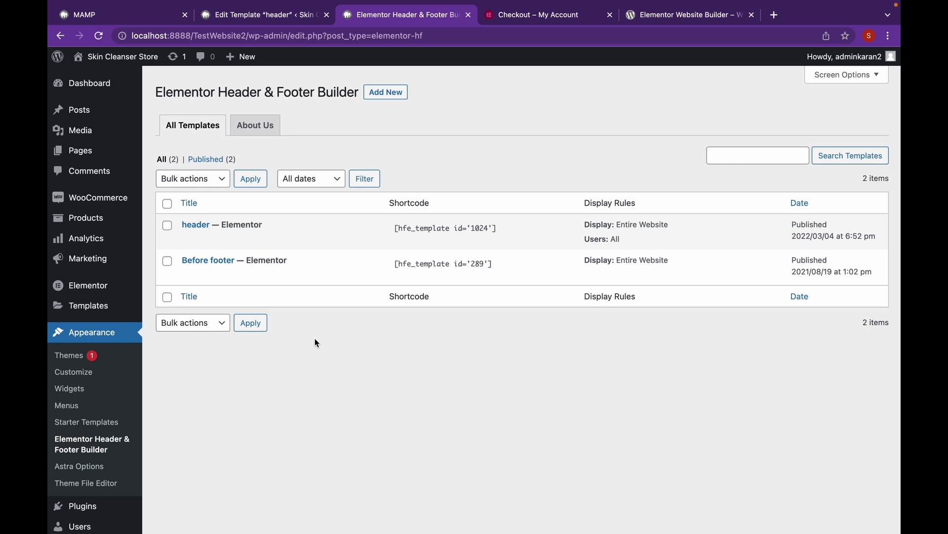
mouse_move(227, 245)
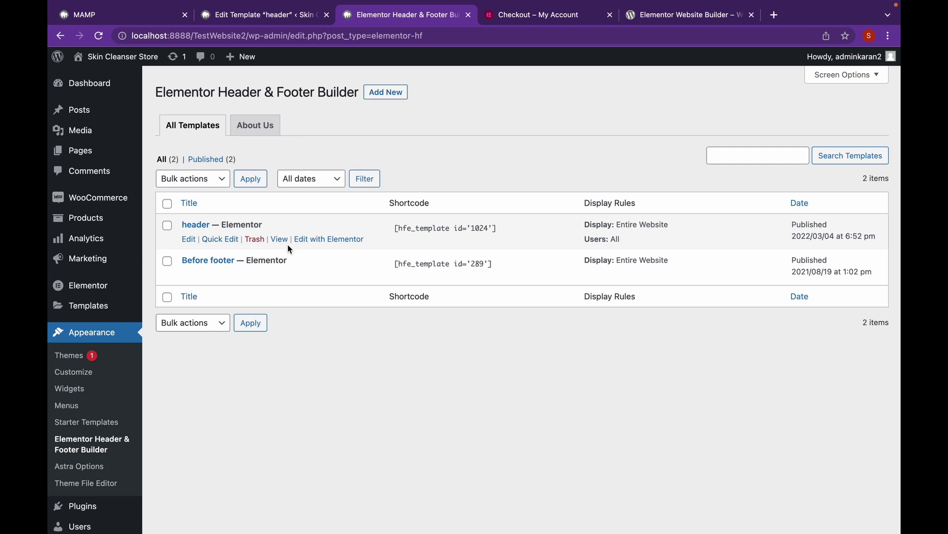
left_click(317, 240)
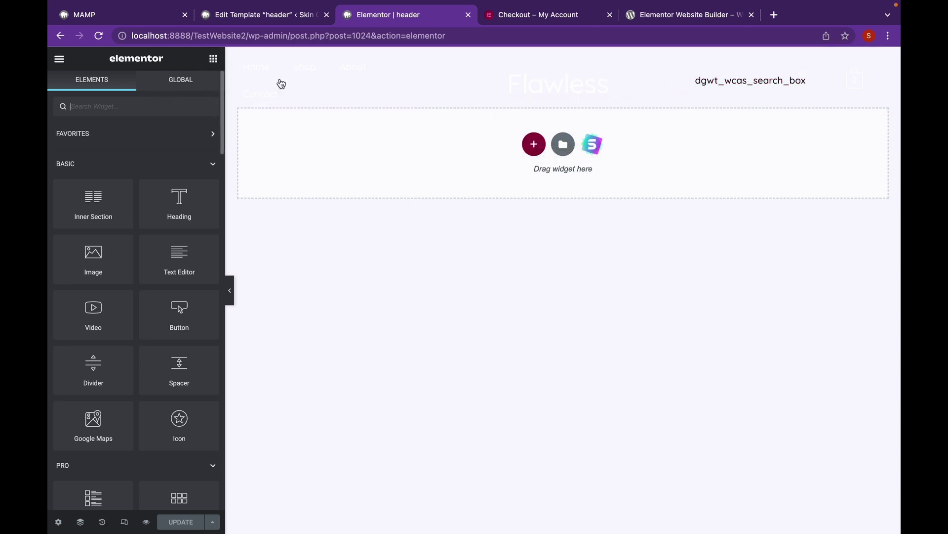
Change the header section's Margin Bottom from -90 to 0 and update the template.
mouse_move(529, 66)
left_click(563, 56)
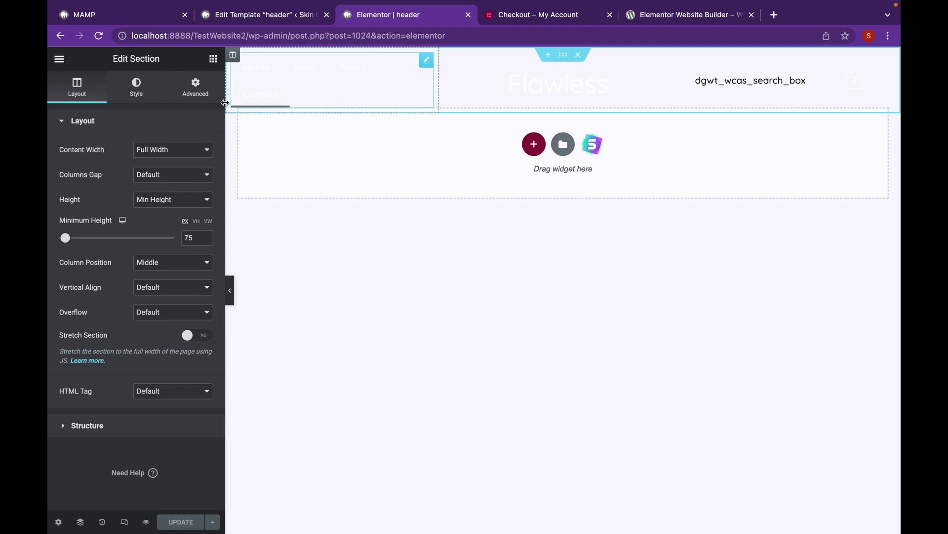
left_click(195, 87)
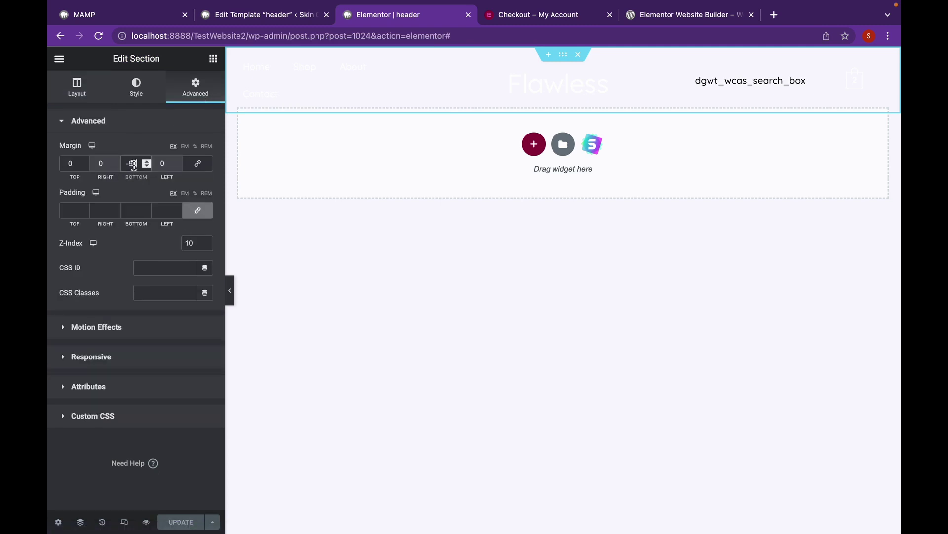
double_click(133, 165)
type("0")
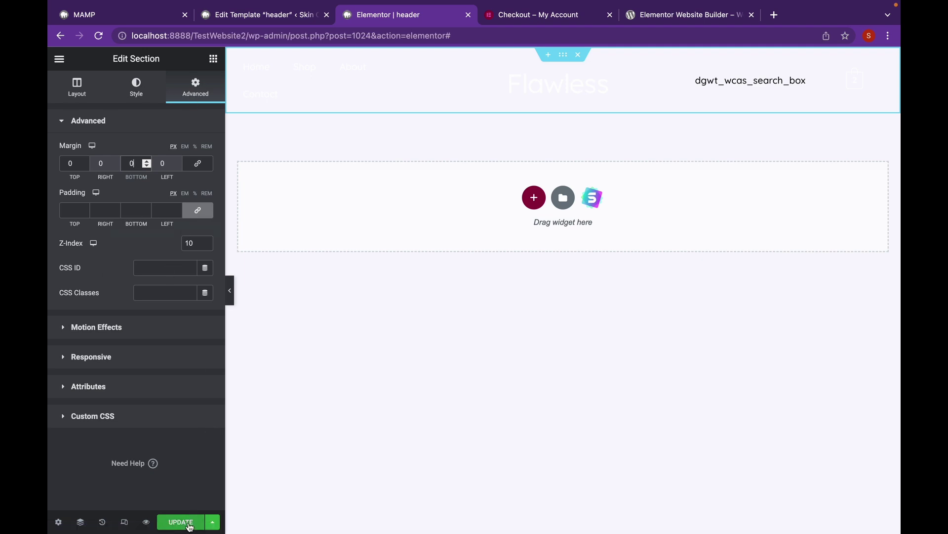
left_click(190, 526)
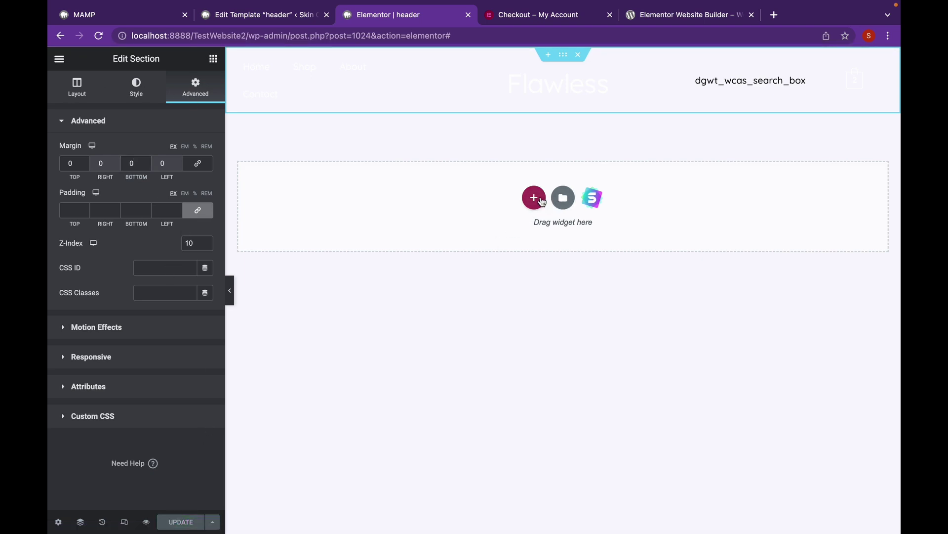
Add a single-column section below the header and drop a Menu Cart widget into it.
left_click(534, 198)
left_click(382, 238)
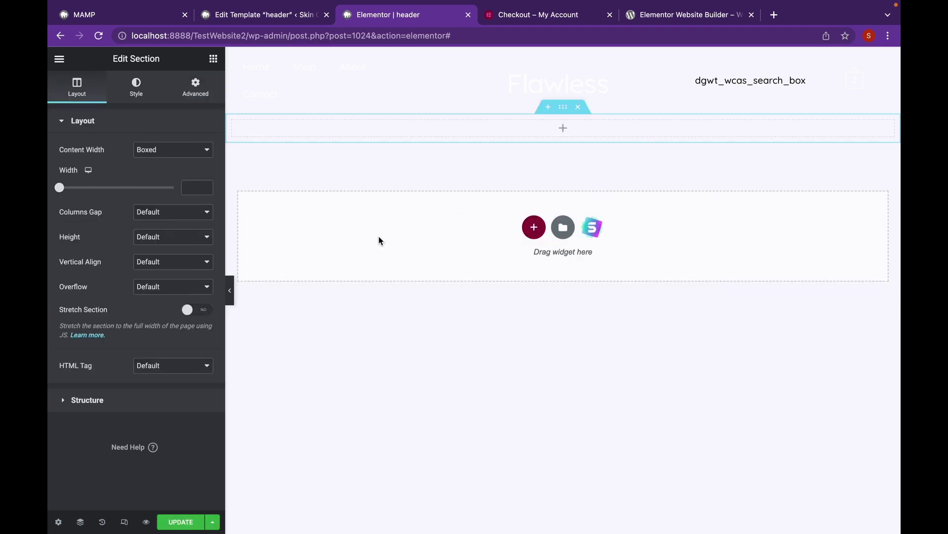
left_click(213, 59)
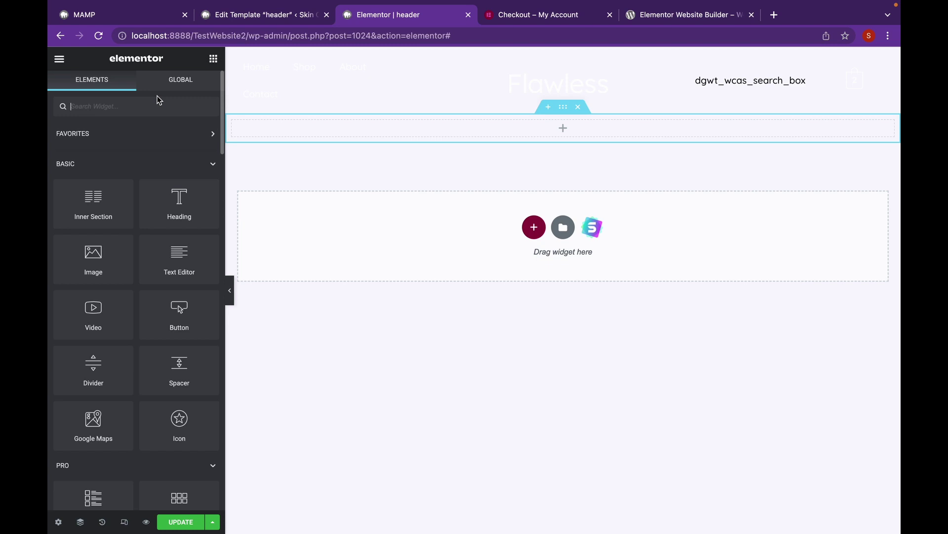
type("cart")
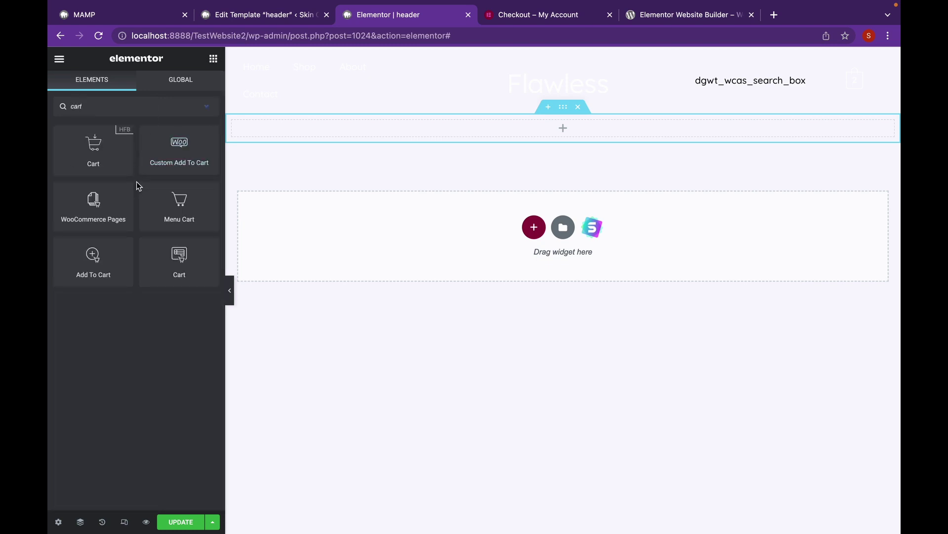
left_click_drag(191, 202, 403, 134)
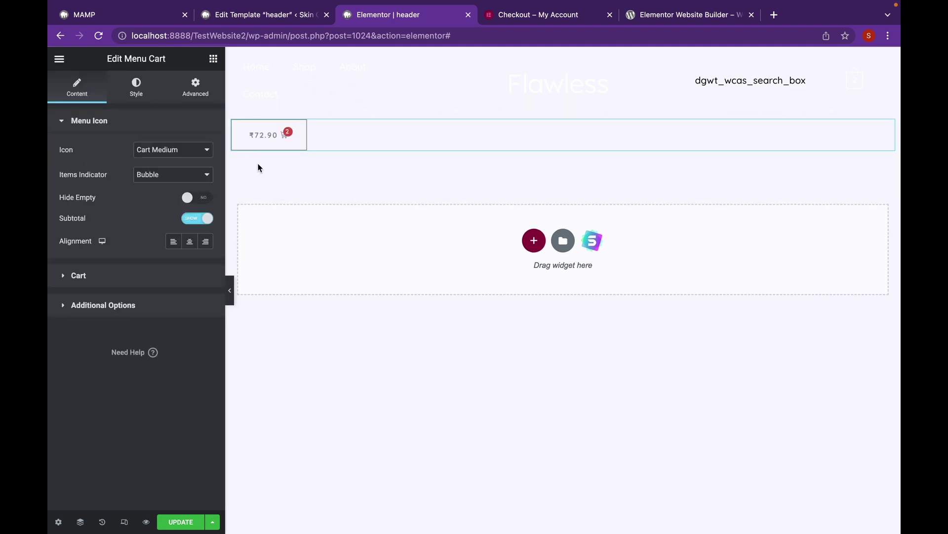
Set the cart icon to Cart Medium, the items indicator to Plain, and hide the subtotal.
left_click(200, 154)
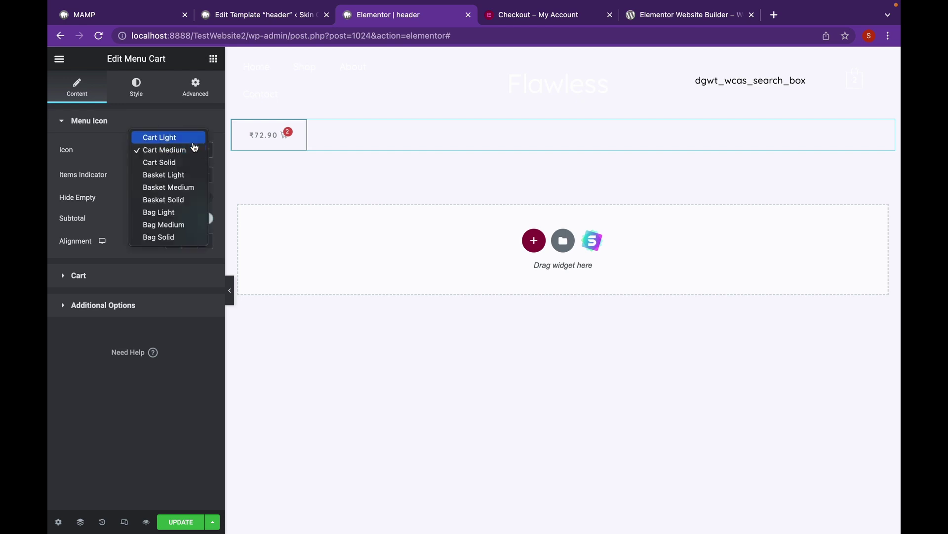
left_click(131, 156)
left_click(180, 175)
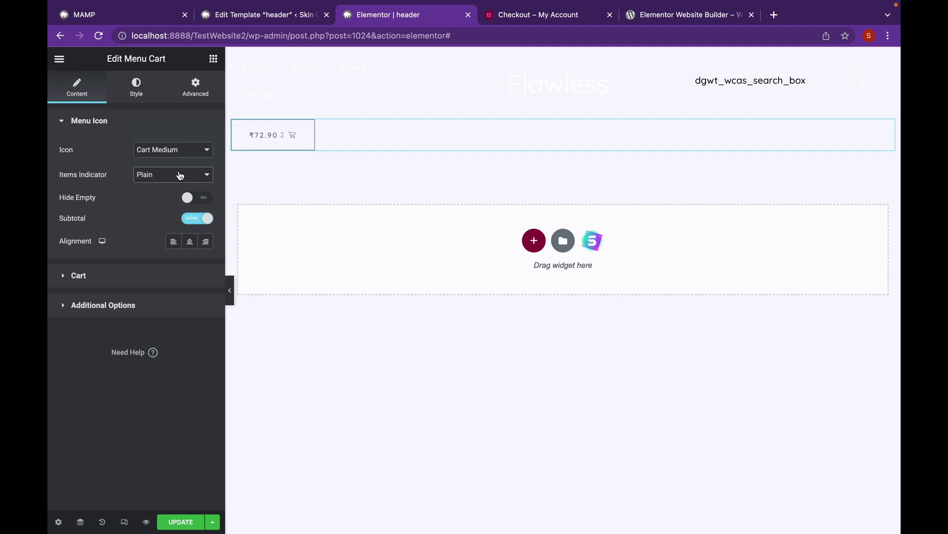
left_click(180, 175)
left_click(177, 162)
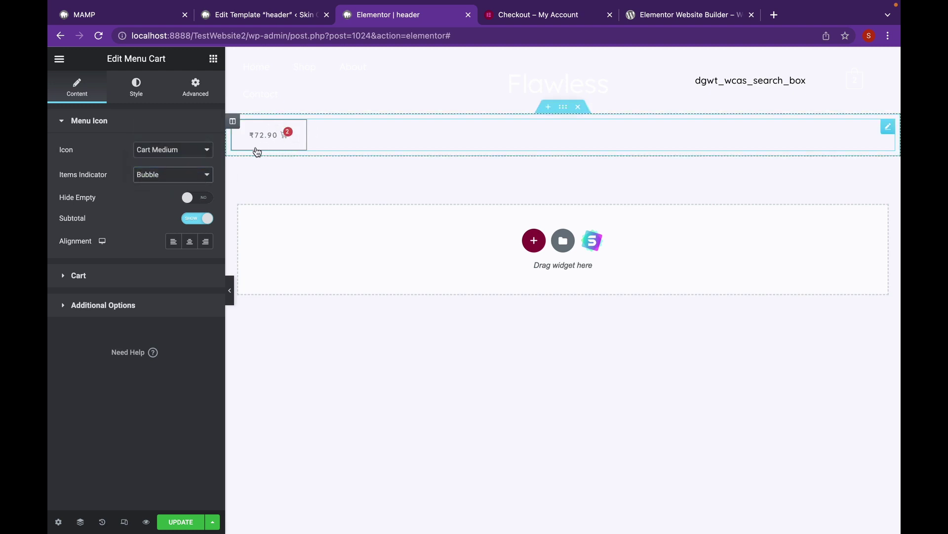
left_click(211, 176)
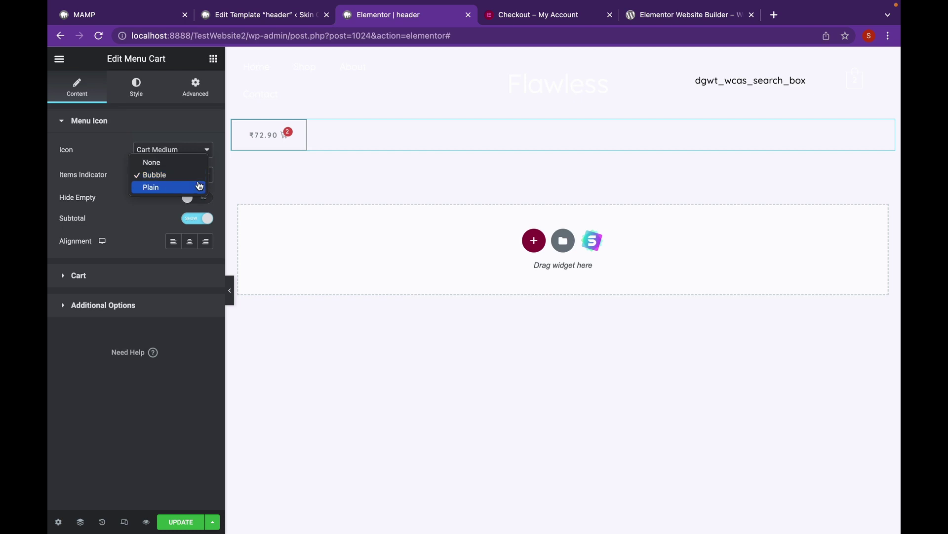
left_click(200, 186)
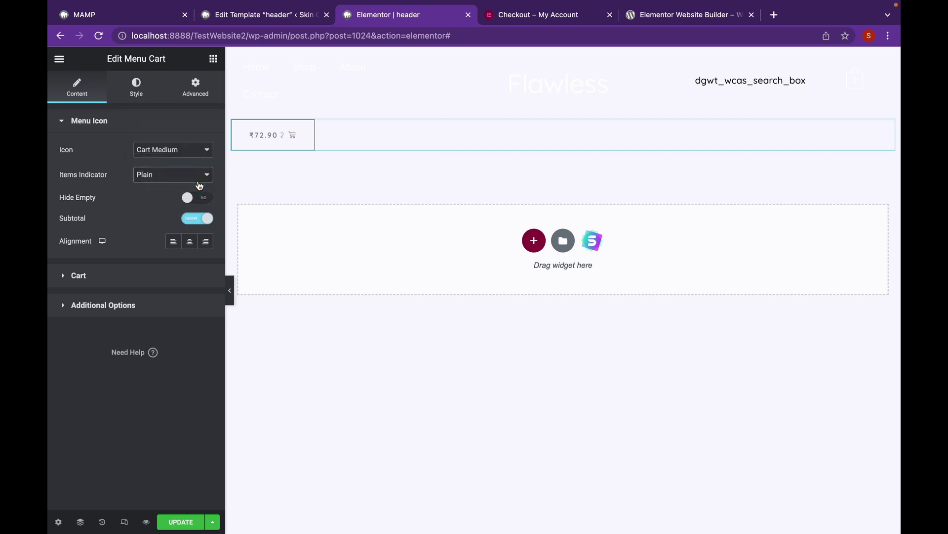
left_click(202, 220)
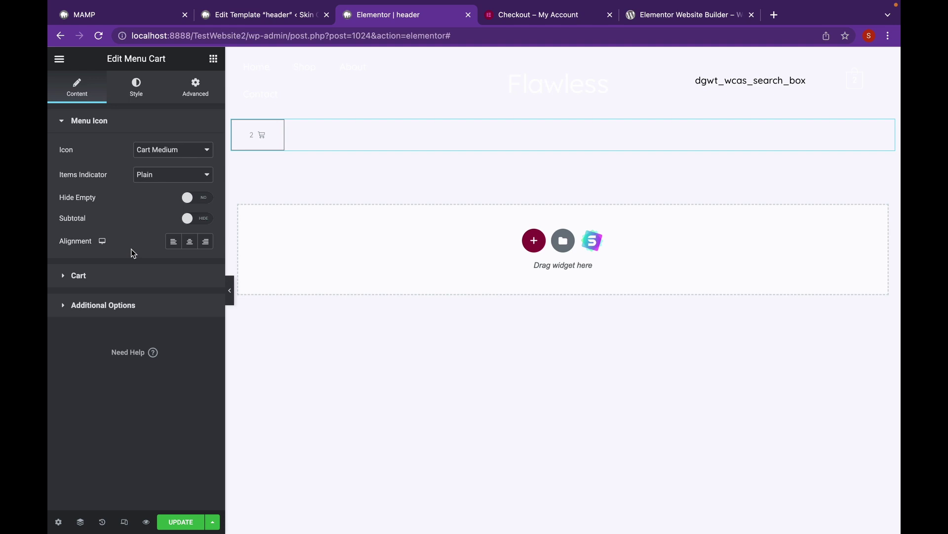
Set the Menu Cart's Width to Inline (auto) and its Position to Fixed.
left_click(196, 87)
scroll(164, 330, "down", 3)
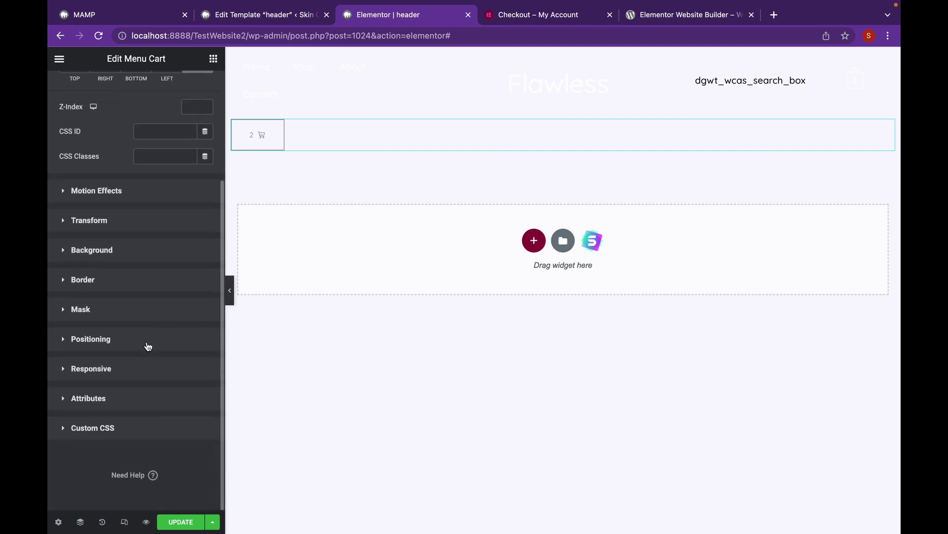
left_click(148, 345)
left_click(173, 333)
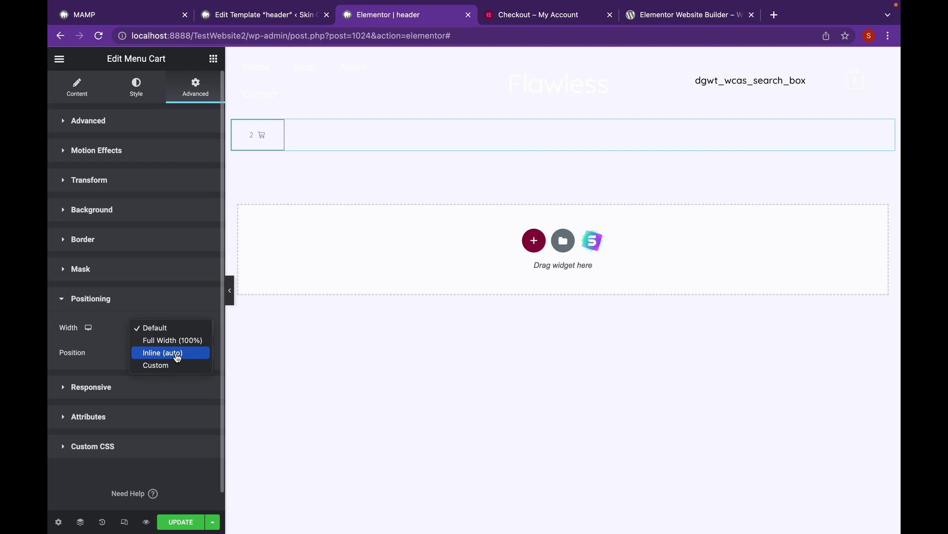
left_click(178, 353)
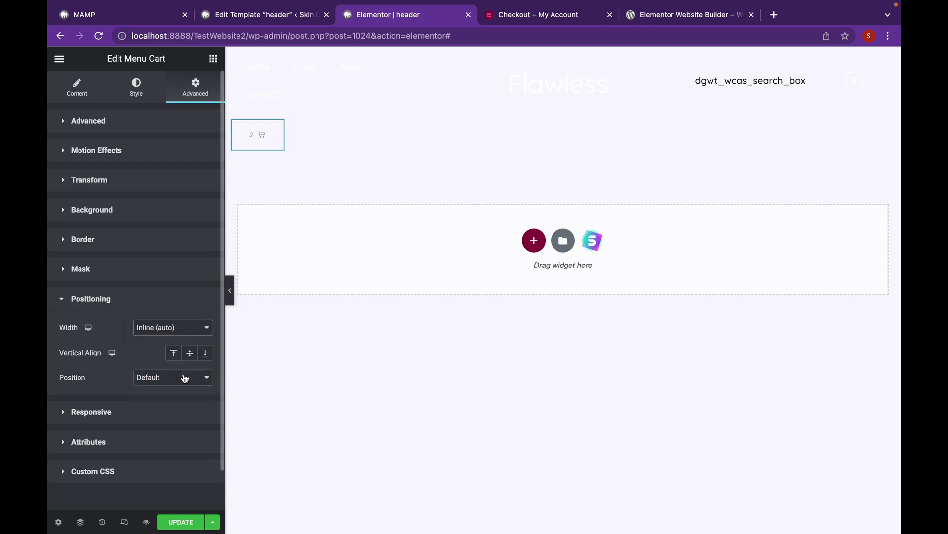
left_click(183, 376)
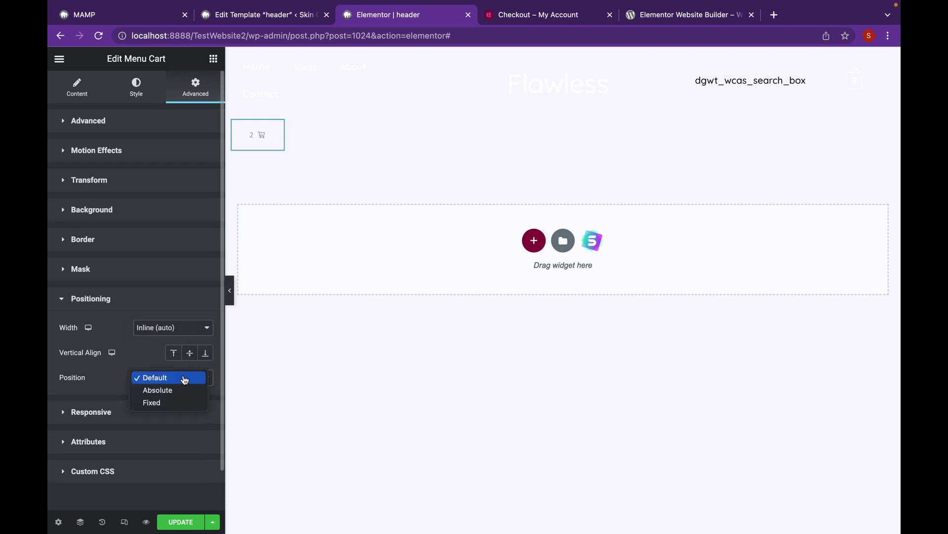
left_click(178, 404)
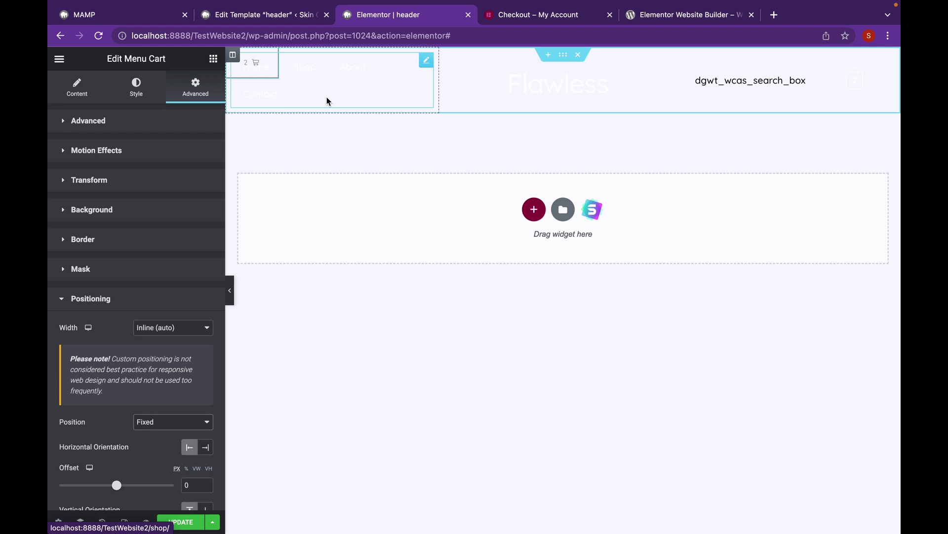
Drag the cart's horizontal offset to 1000 px and vertical offset to 610 px.
scroll(137, 375, "down", 4)
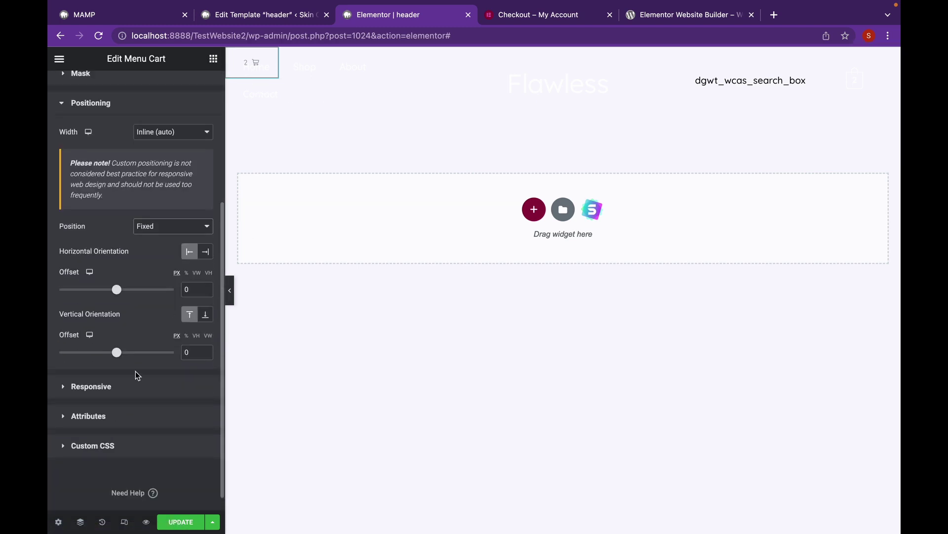
left_click_drag(117, 294, 174, 296)
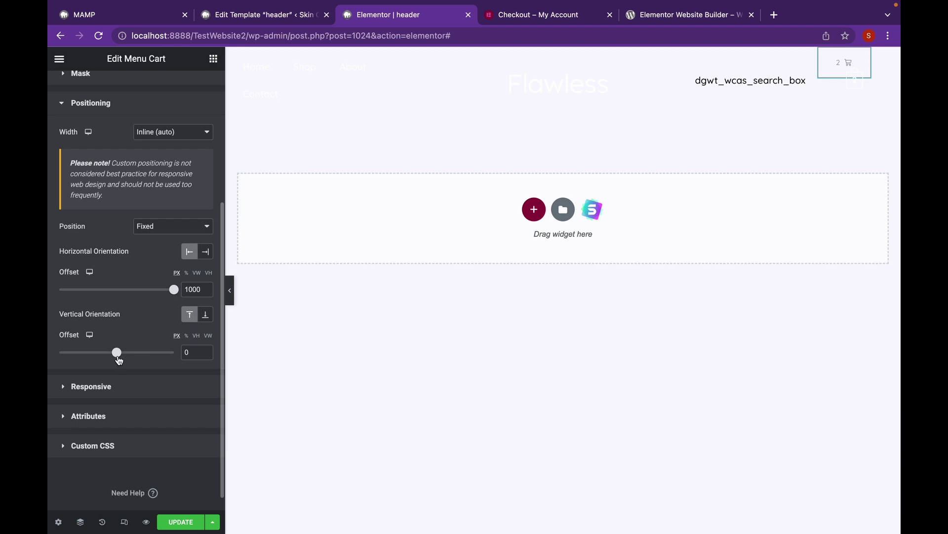
left_click_drag(118, 357, 153, 356)
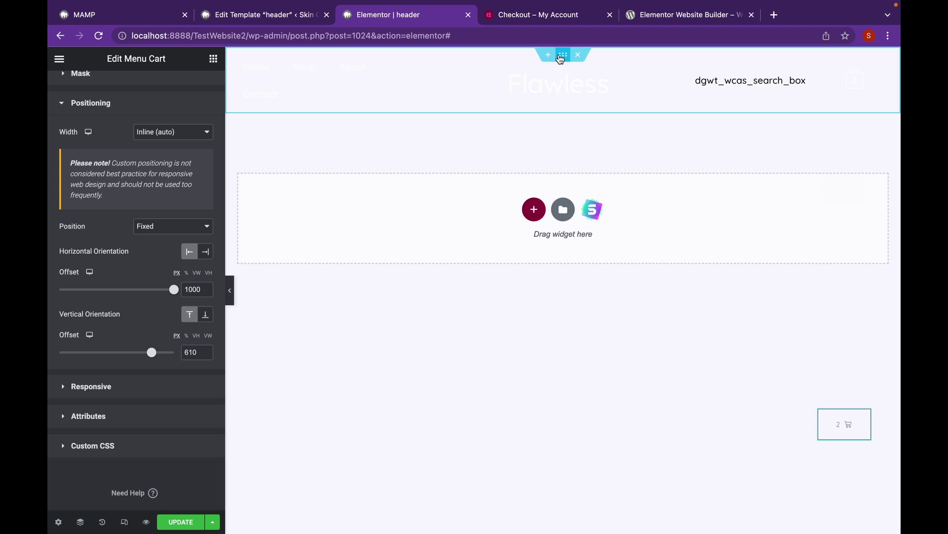
Set the header section's Margin Bottom to 90, then reload the store homepage to check the cart.
left_click(563, 54)
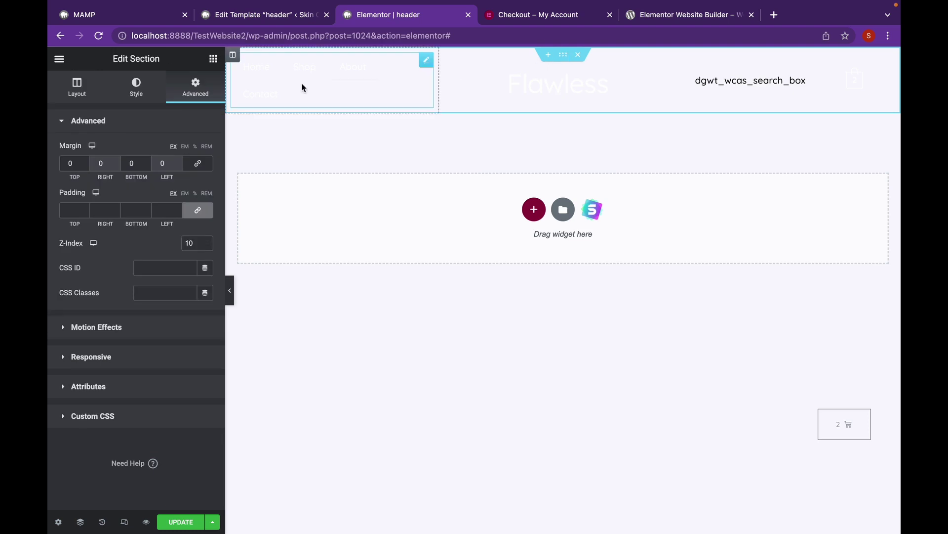
left_click(131, 162)
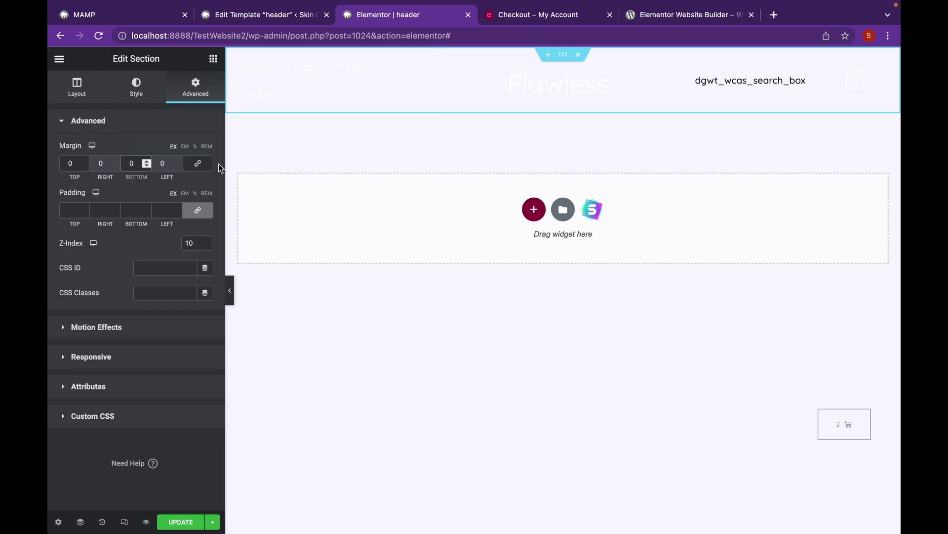
type("90")
left_click(285, 16)
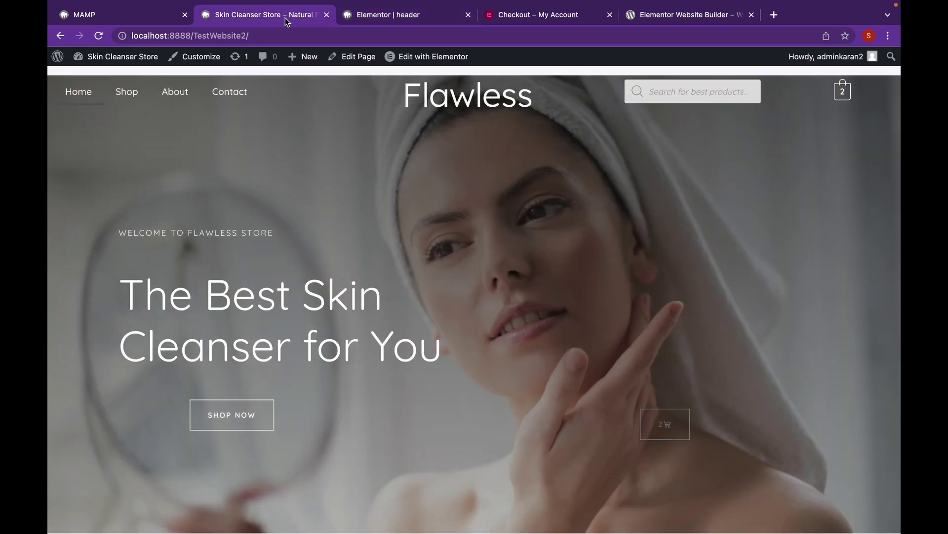
left_click(105, 36)
Back in the header editor, open and close the mini cart preview to check its items.
left_click(408, 15)
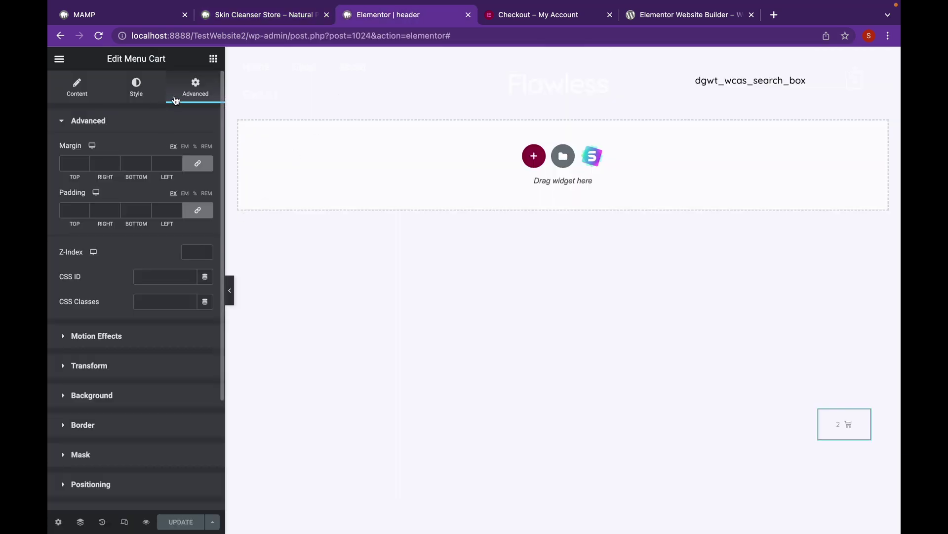
left_click(847, 421)
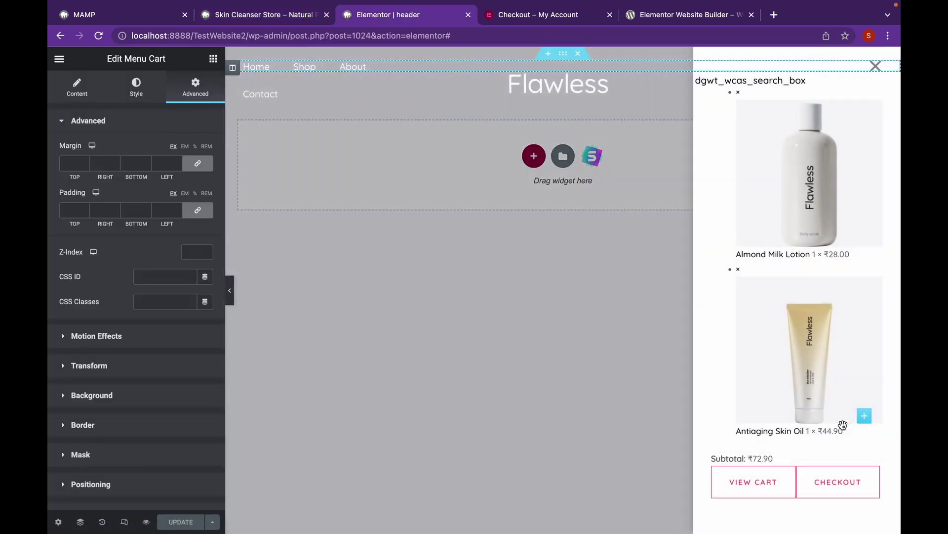
left_click(870, 67)
mouse_move(864, 415)
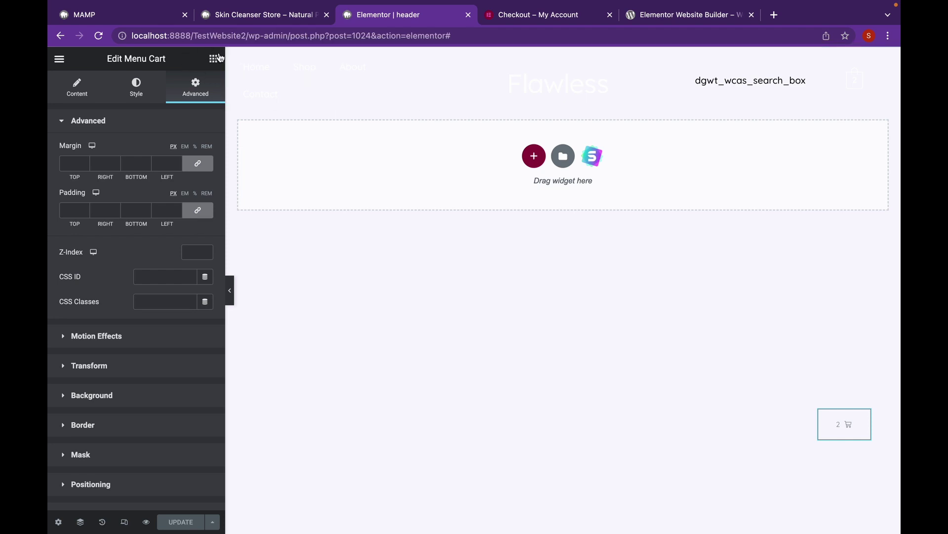
Set the cart's horizontal offset to 1200 px and nudge the vertical offset to 651 px.
scroll(179, 368, "down", 2)
scroll(178, 369, "down", 5)
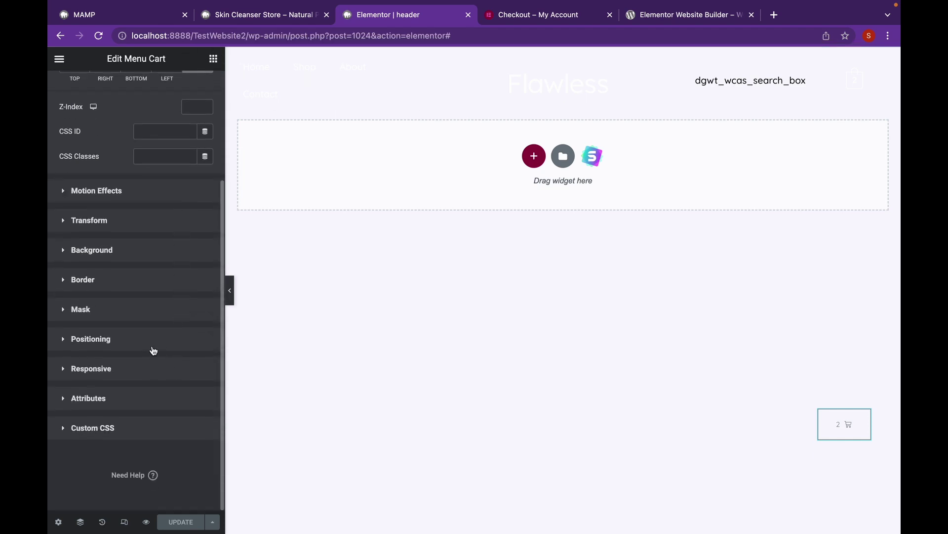
left_click(154, 346)
scroll(146, 351, "down", 10)
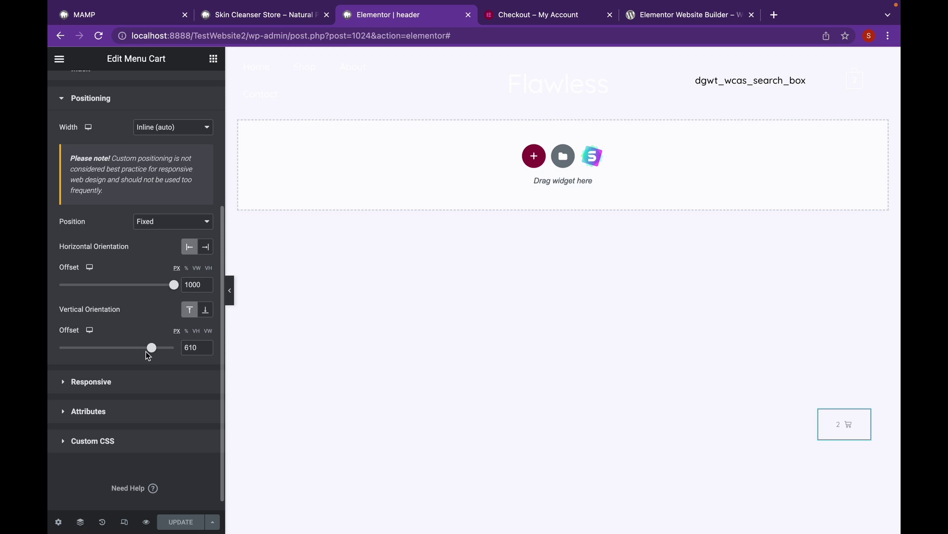
left_click_drag(153, 352, 154, 348)
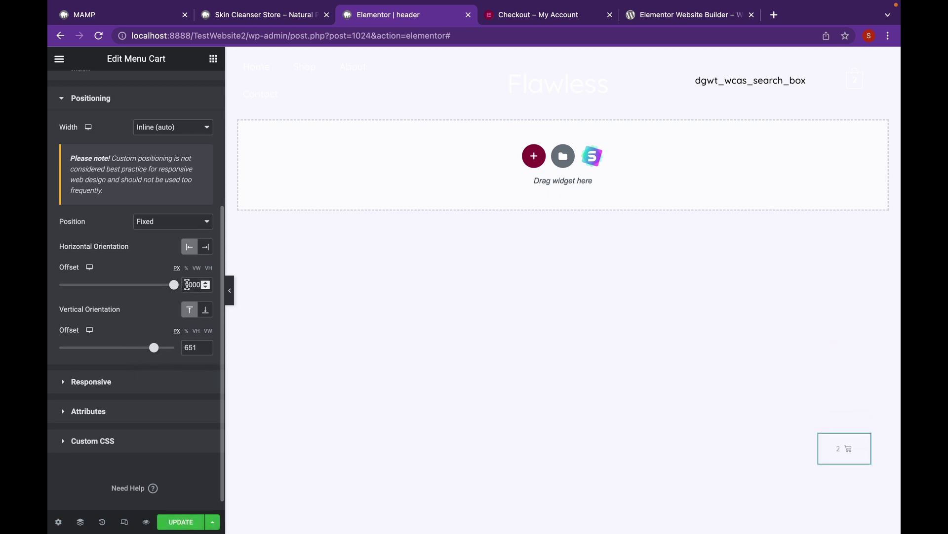
double_click(187, 285)
type("12")
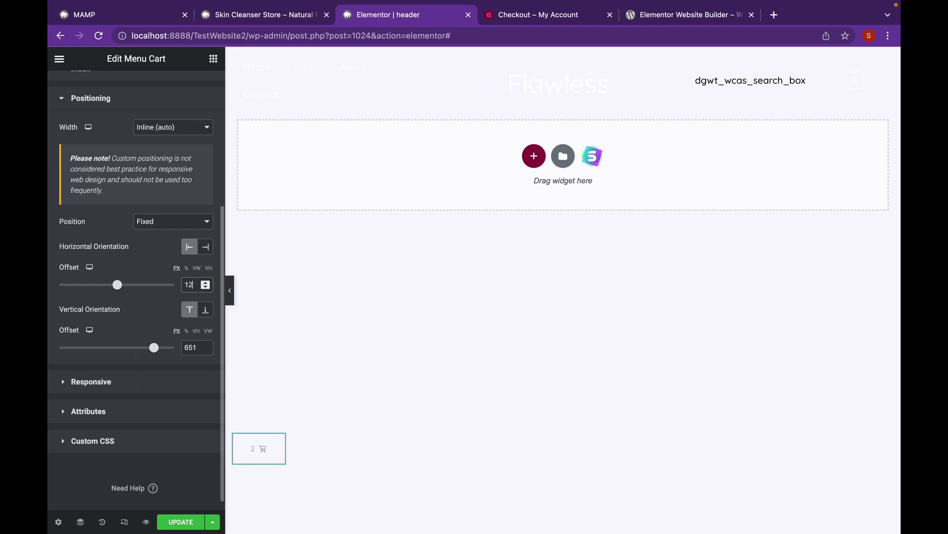
type("00")
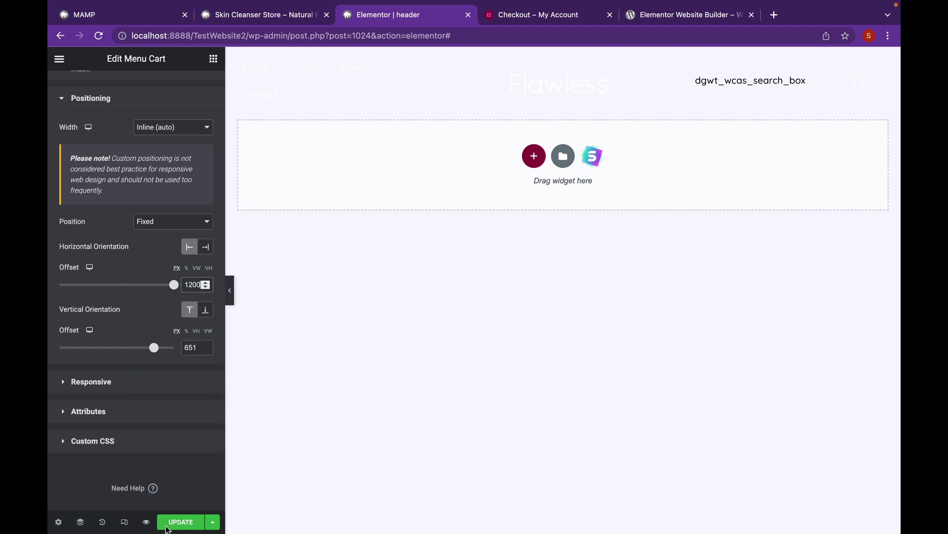
Update the header and reload the store homepage to view the repositioned cart.
left_click(181, 522)
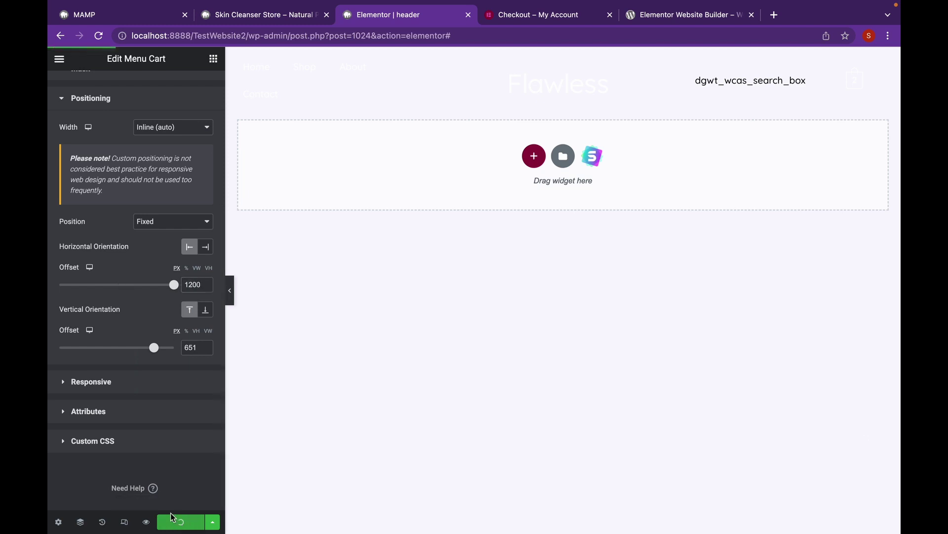
left_click(292, 19)
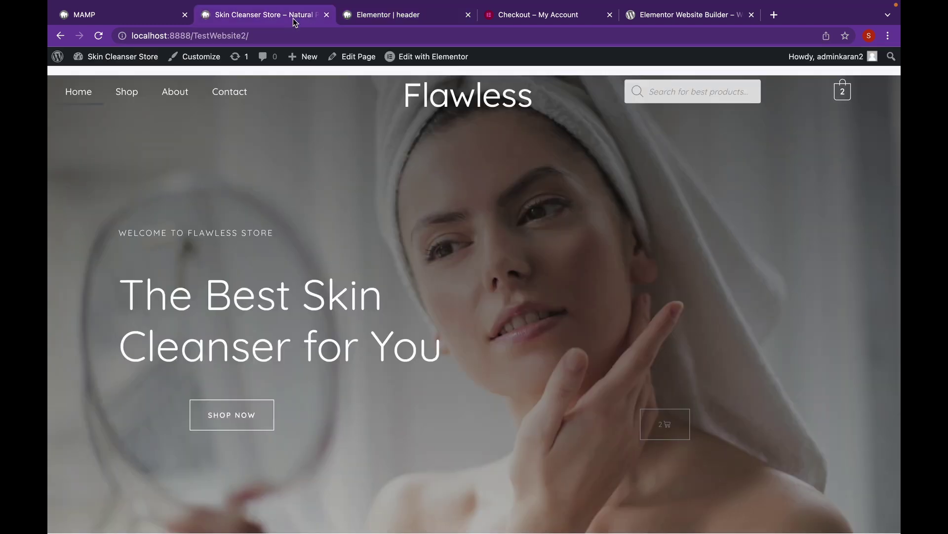
left_click(98, 39)
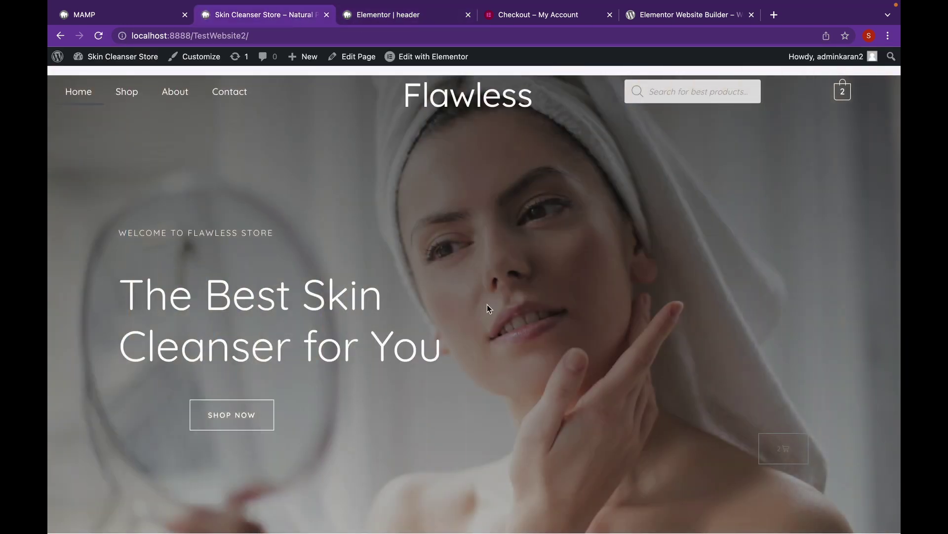
scroll(487, 304, "down", 1)
scroll(779, 469, "up", 1)
Style the Menu Cart with a 2 px pink border, 16 px radius, icon size 19 and pink icon.
left_click(366, 21)
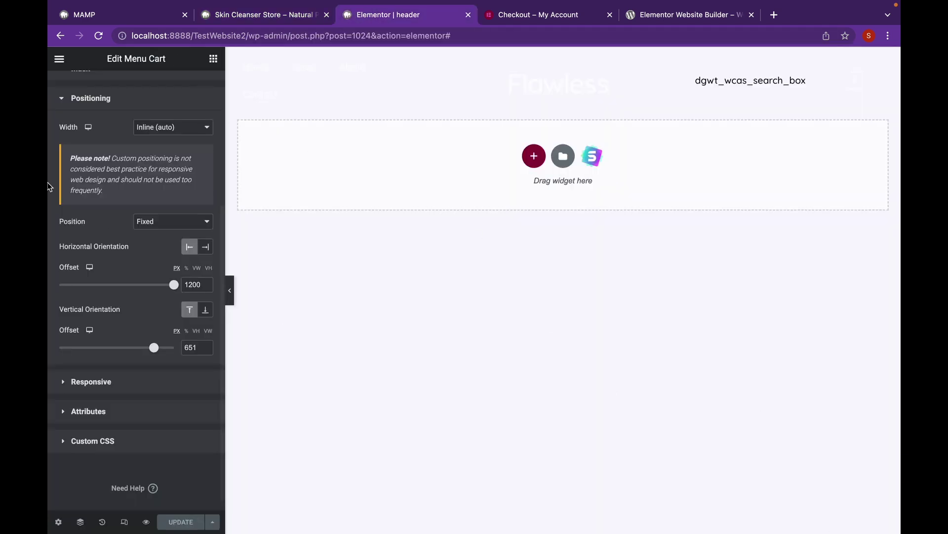
scroll(77, 169, "up", 5)
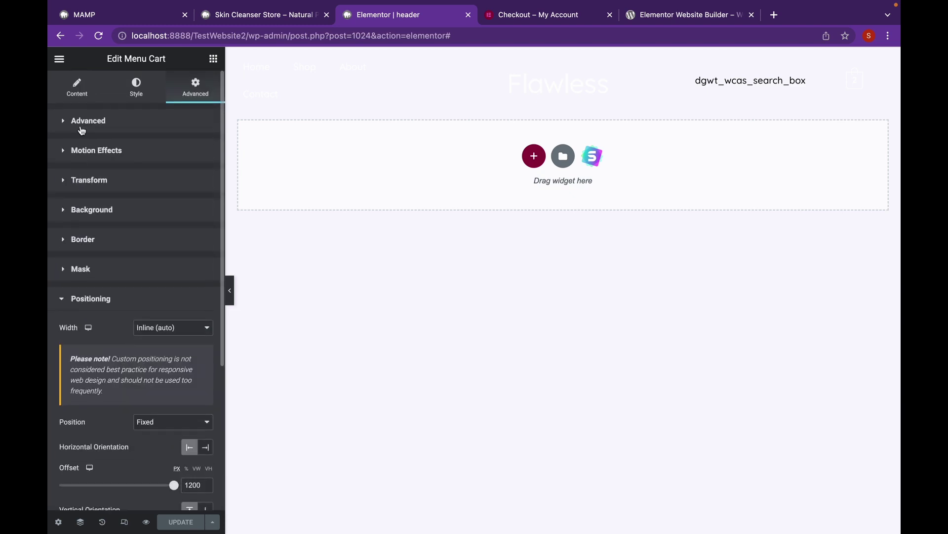
left_click(131, 94)
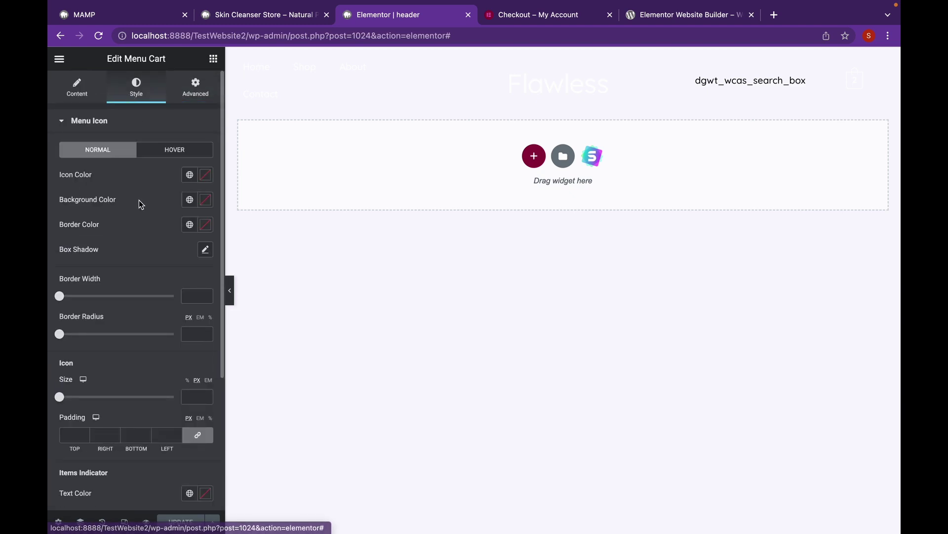
mouse_move(60, 297)
left_mouse_down()
mouse_move(83, 297)
mouse_move(47, 296)
mouse_move(71, 296)
left_mouse_up()
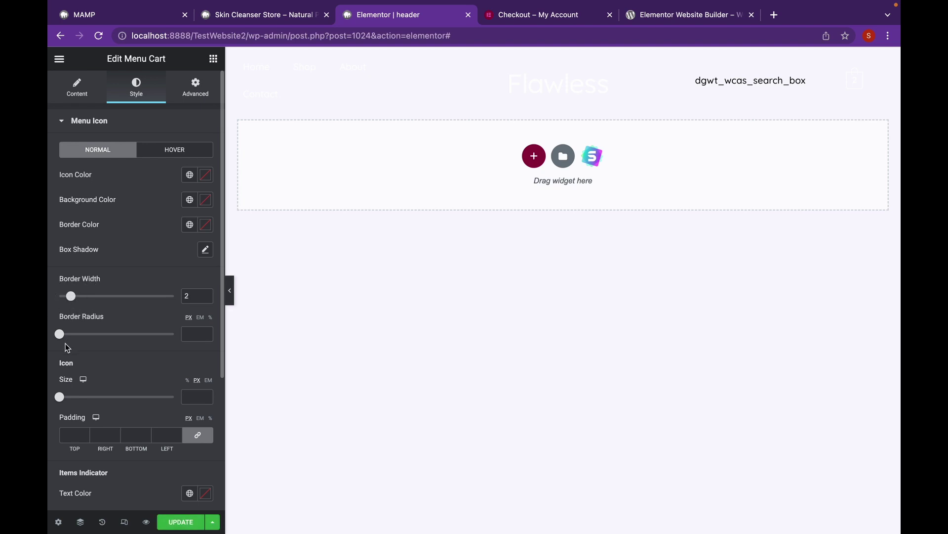
left_click_drag(59, 334, 73, 337)
left_click_drag(64, 401, 75, 399)
left_click(203, 175)
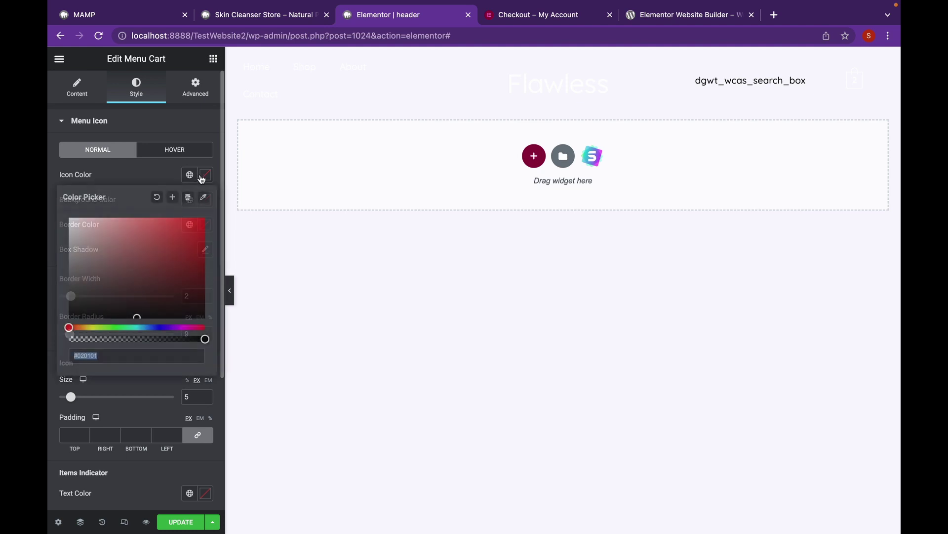
left_click_drag(83, 230, 126, 212)
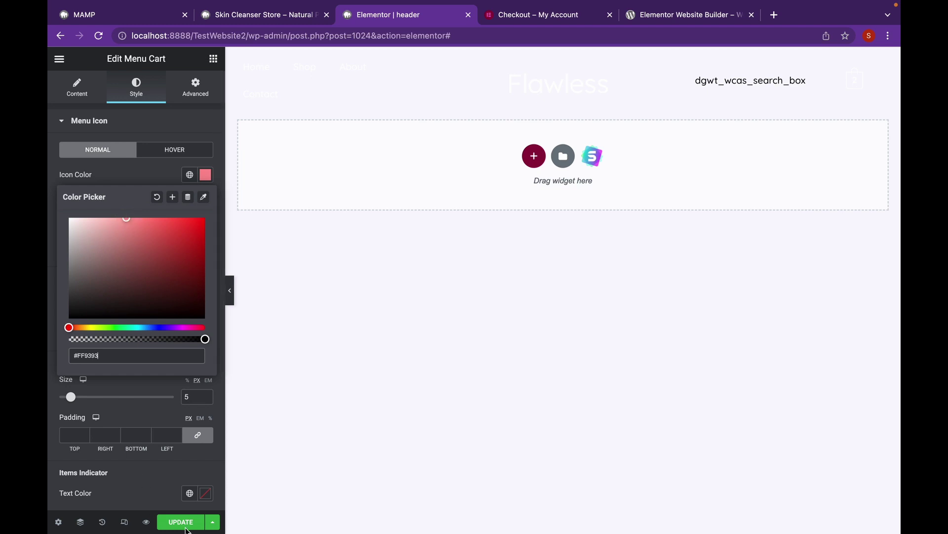
key("Escape")
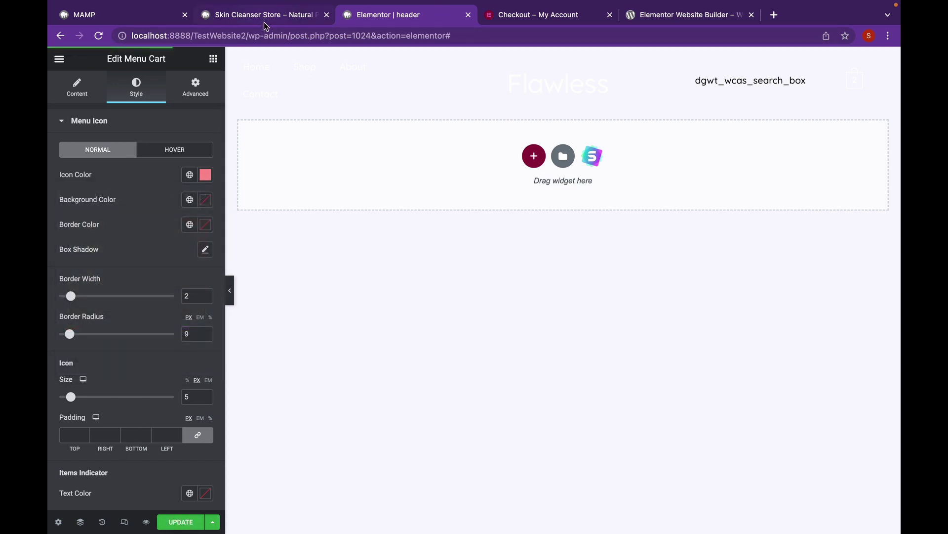
Update the header and reload the storefront to check the pink cart button.
left_click(264, 21)
left_click(100, 38)
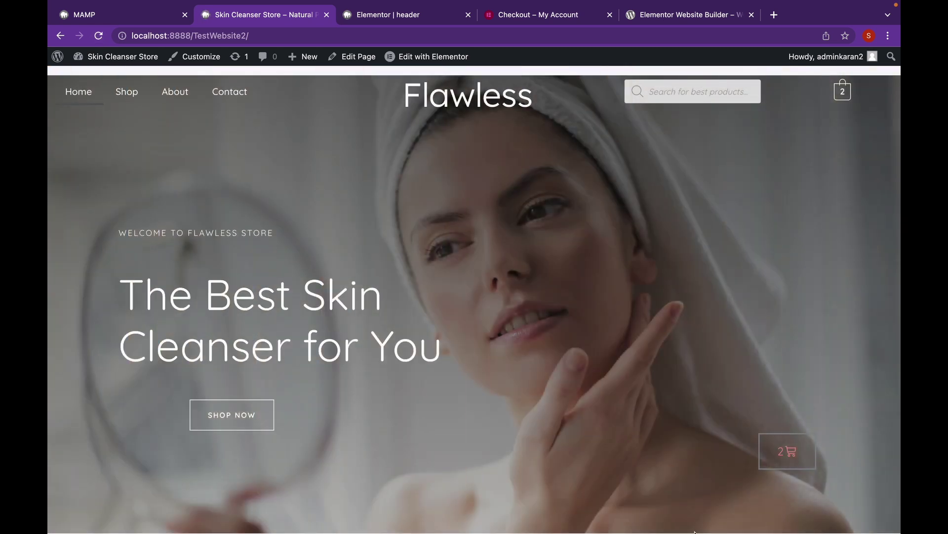
left_click(406, 16)
left_click(186, 523)
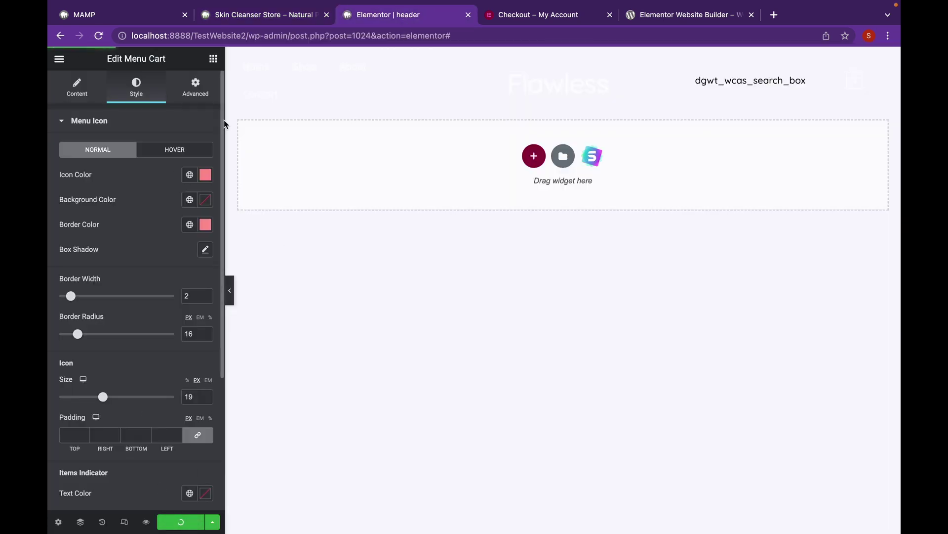
left_click(254, 17)
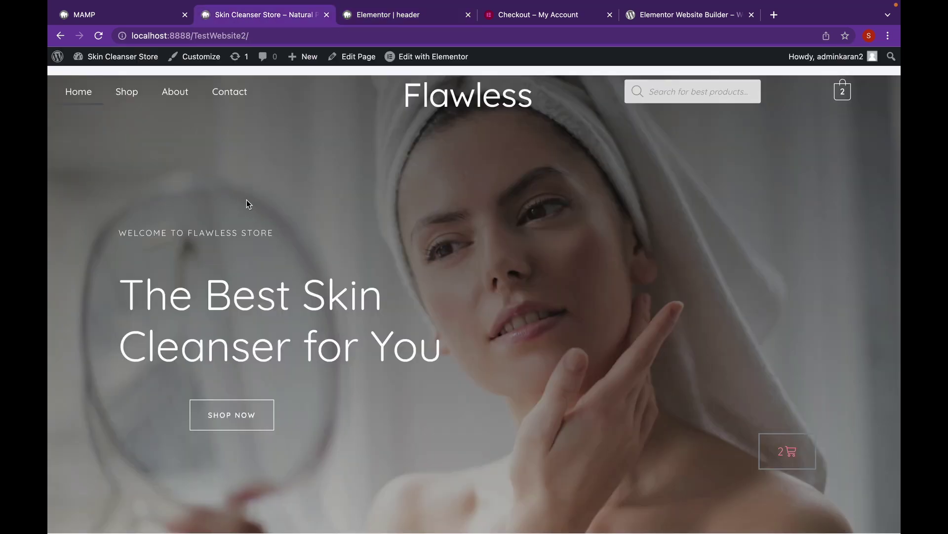
left_click(100, 36)
left_click(375, 17)
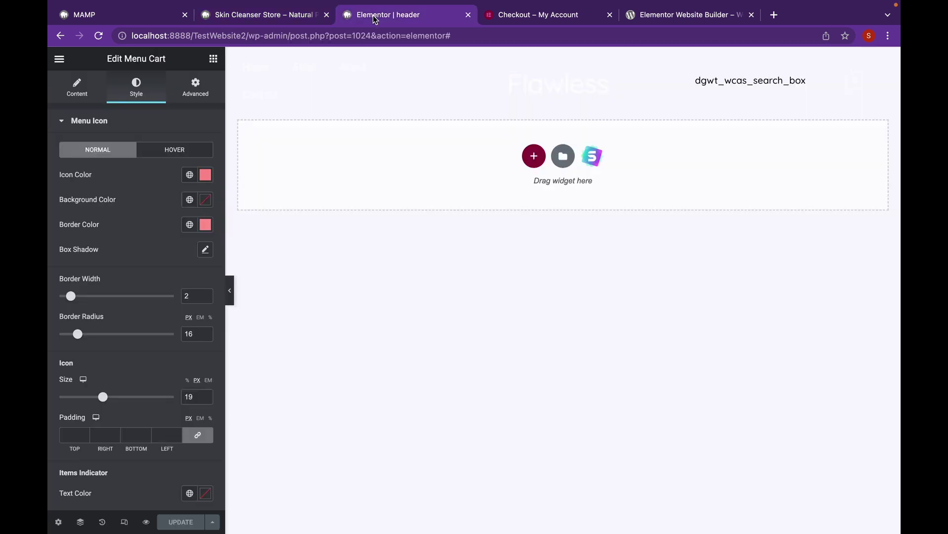
left_click(297, 17)
mouse_move(418, 15)
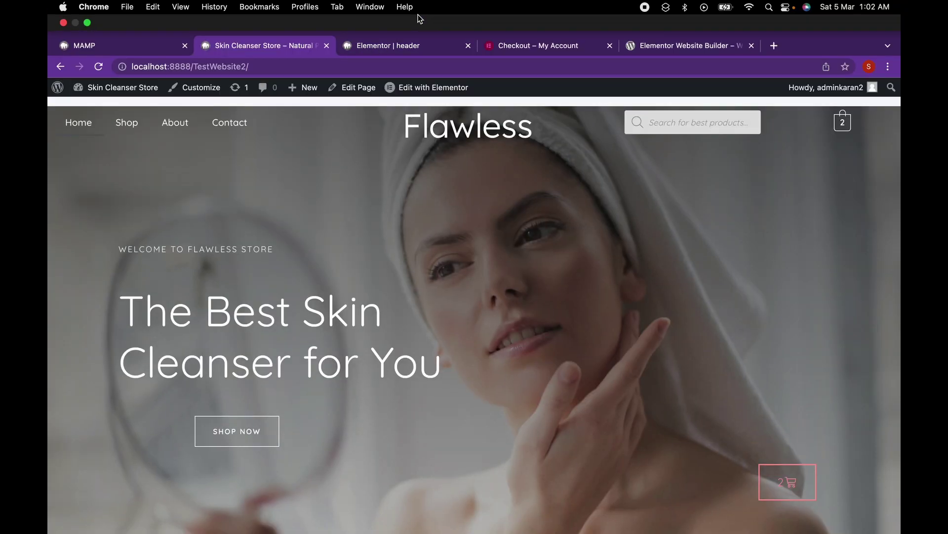
left_click(419, 51)
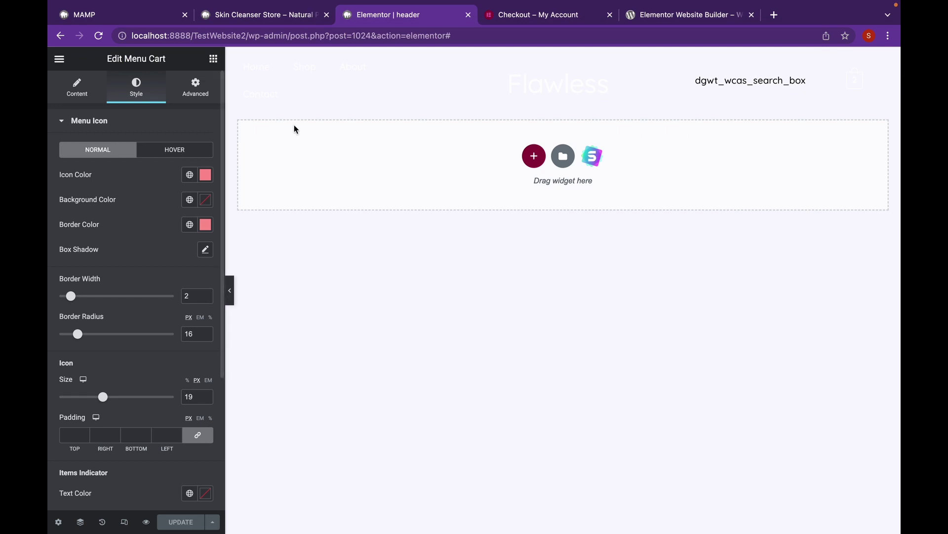
Change the header section's Margin Bottom to -120 and update the header.
left_click(564, 55)
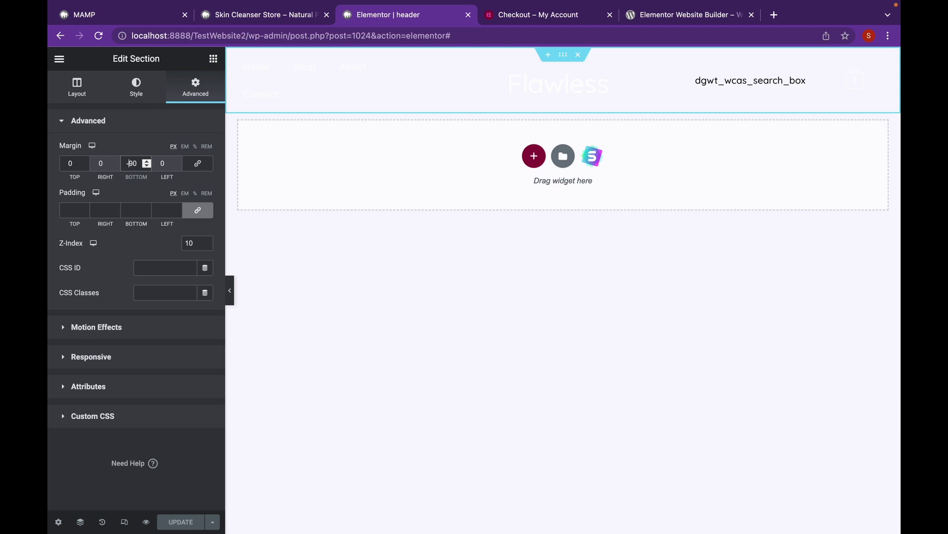
type("1")
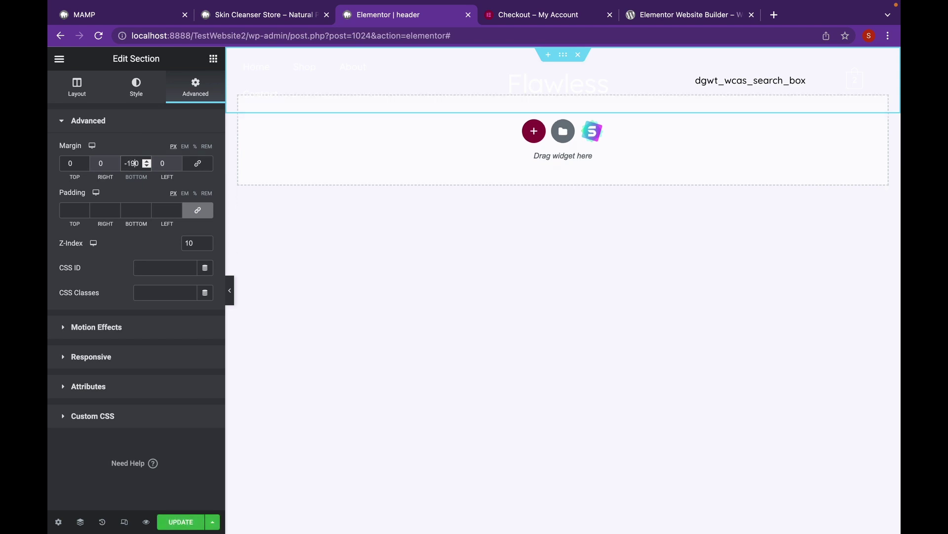
key("Delete")
type("2")
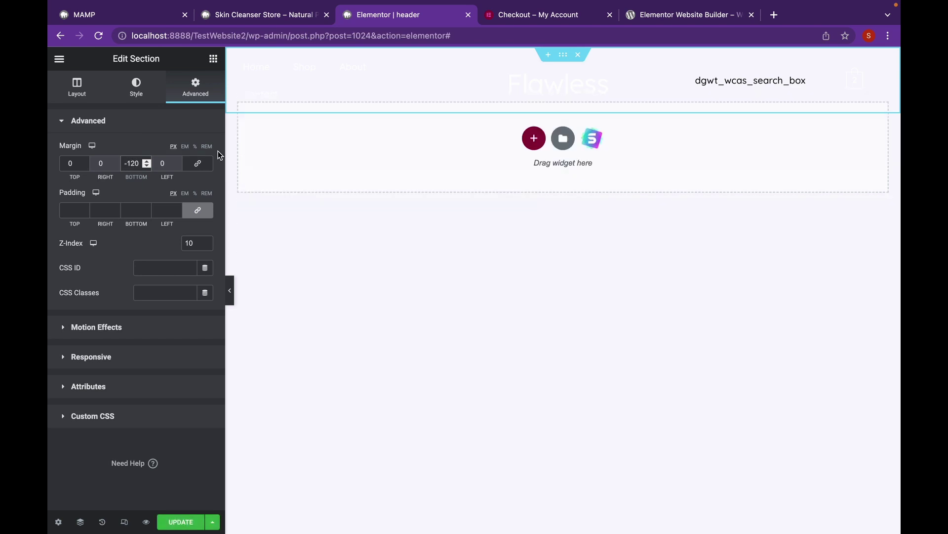
left_click(180, 522)
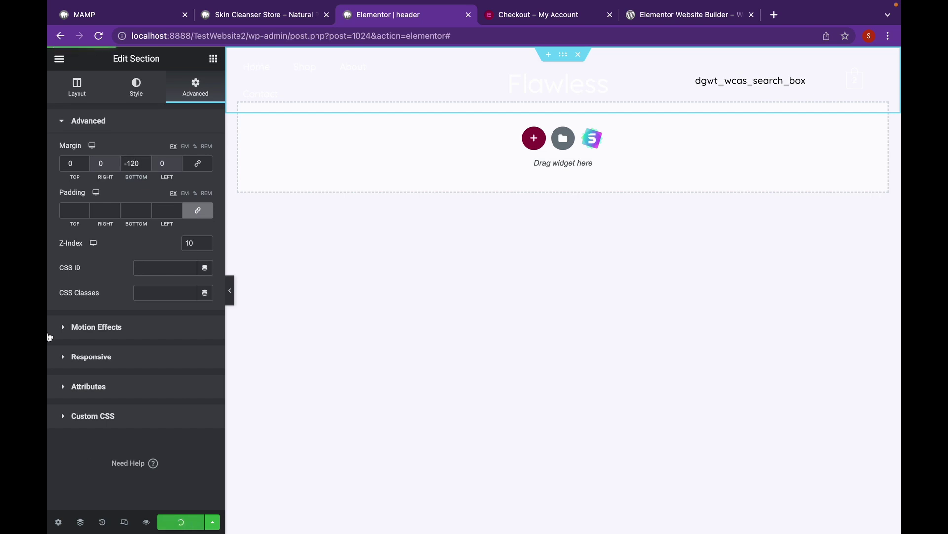
Reload the Flawless homepage and check the floating cart's side cart lists the two products.
left_click(218, 15)
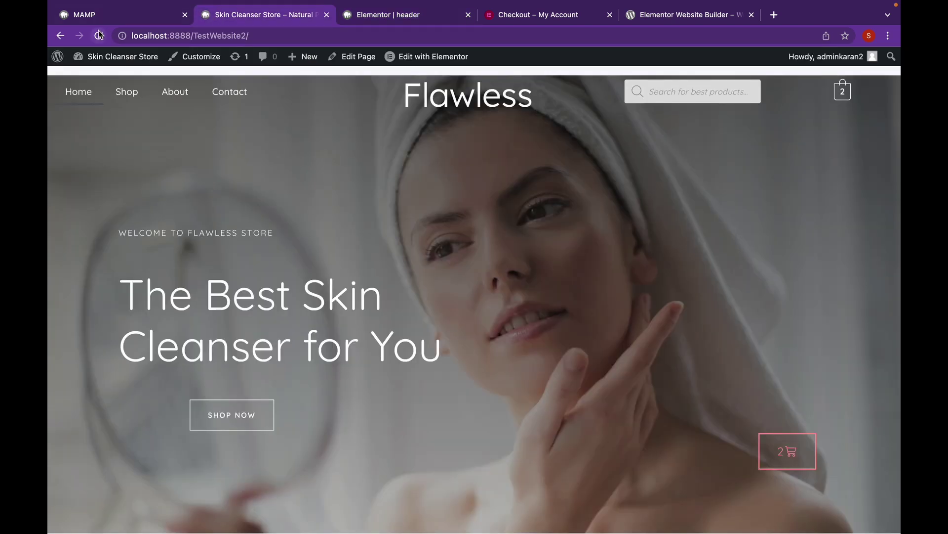
left_click(98, 35)
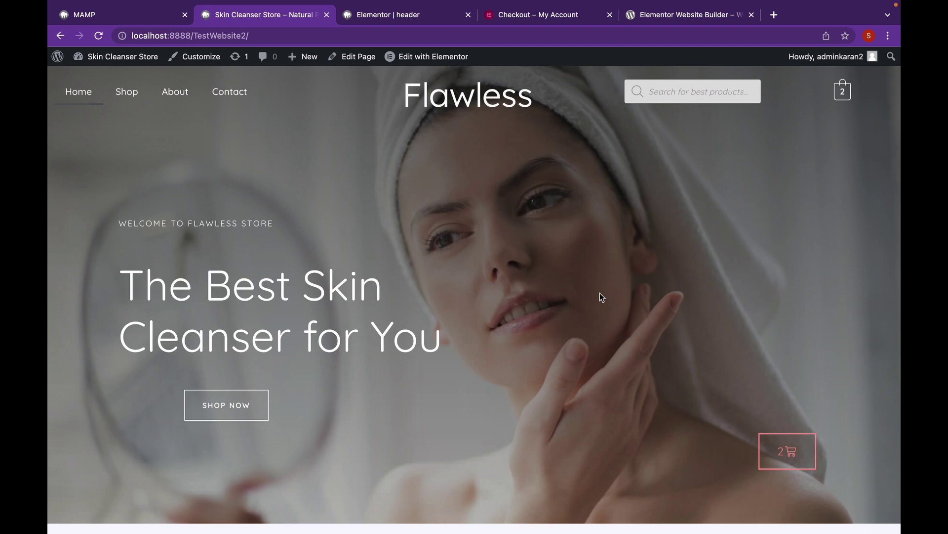
left_click(788, 451)
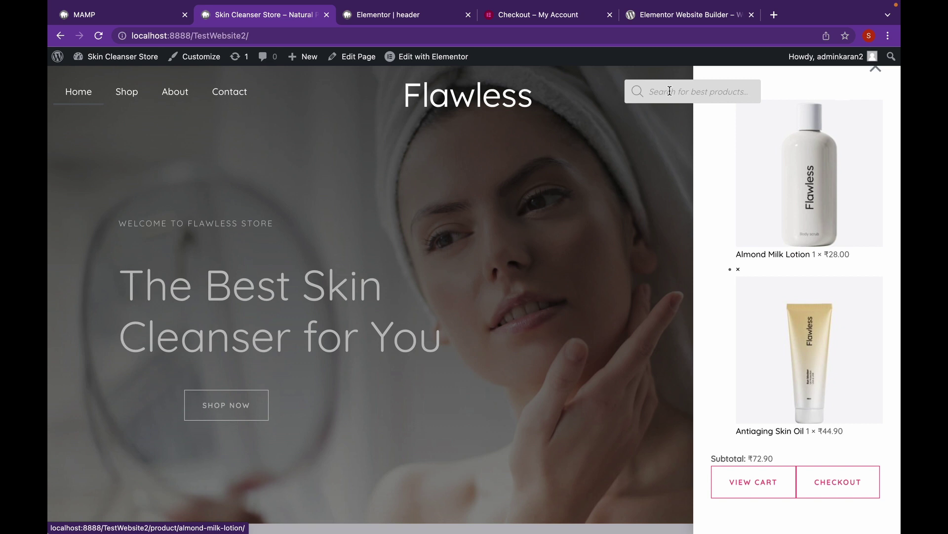
scroll(810, 222, "down", 5)
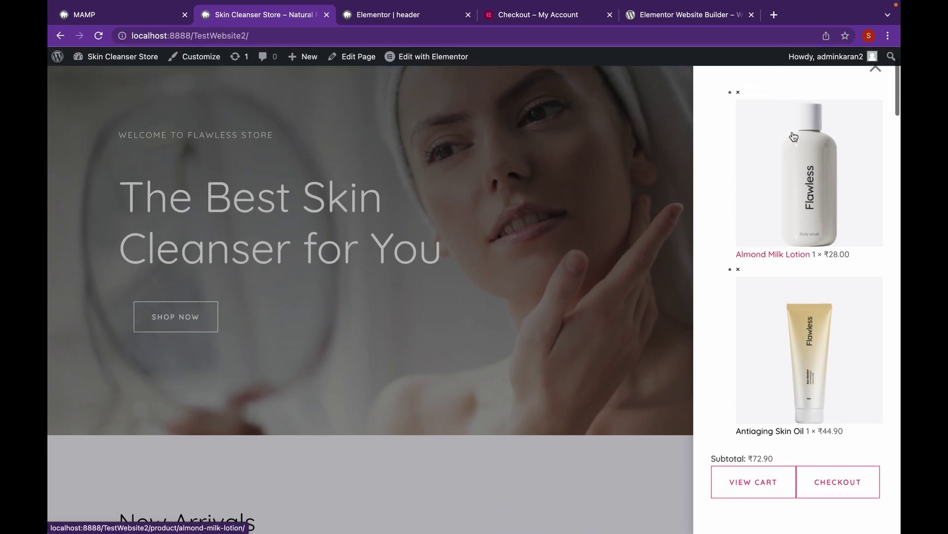
scroll(813, 250, "up", 5)
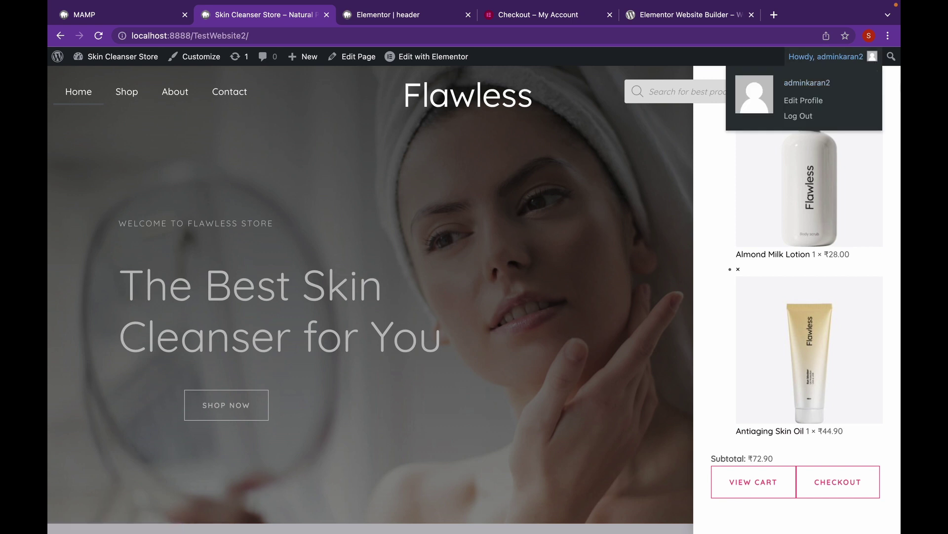
left_click(874, 70)
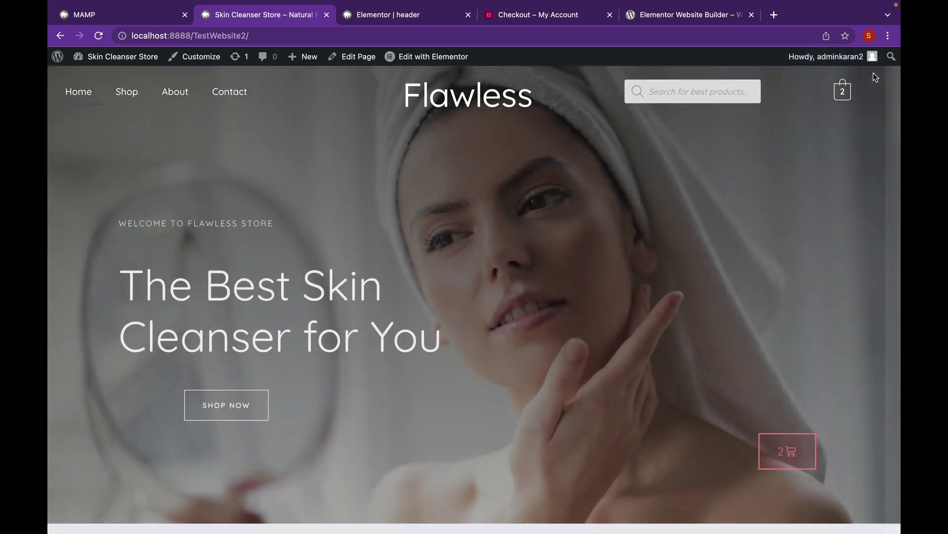
Open a new Incognito window from Chrome's menu and select the store's URL.
left_click(888, 36)
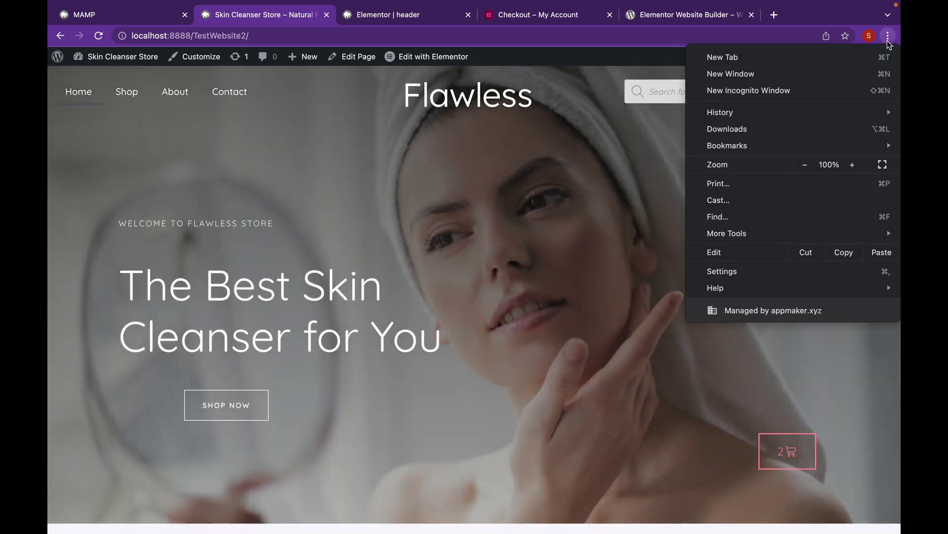
left_click(836, 97)
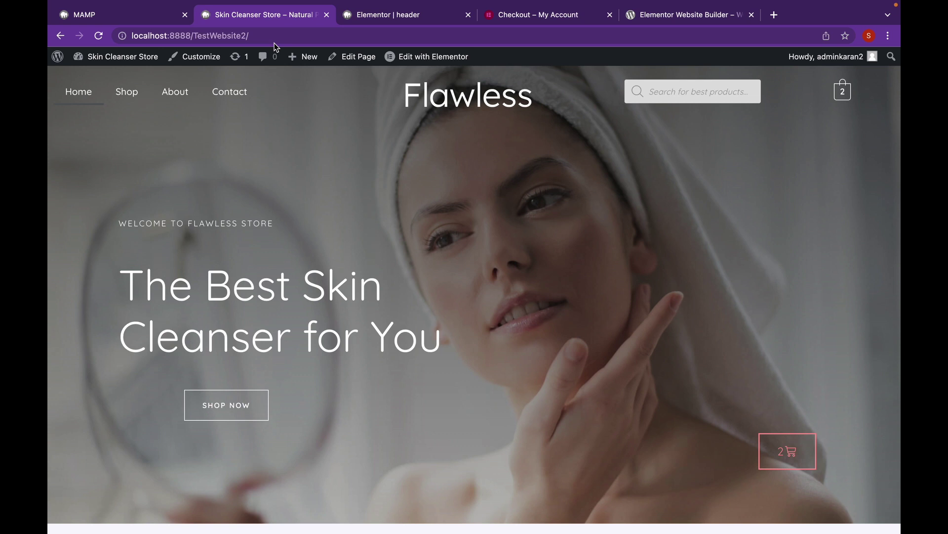
left_click(274, 40)
key("super+c")
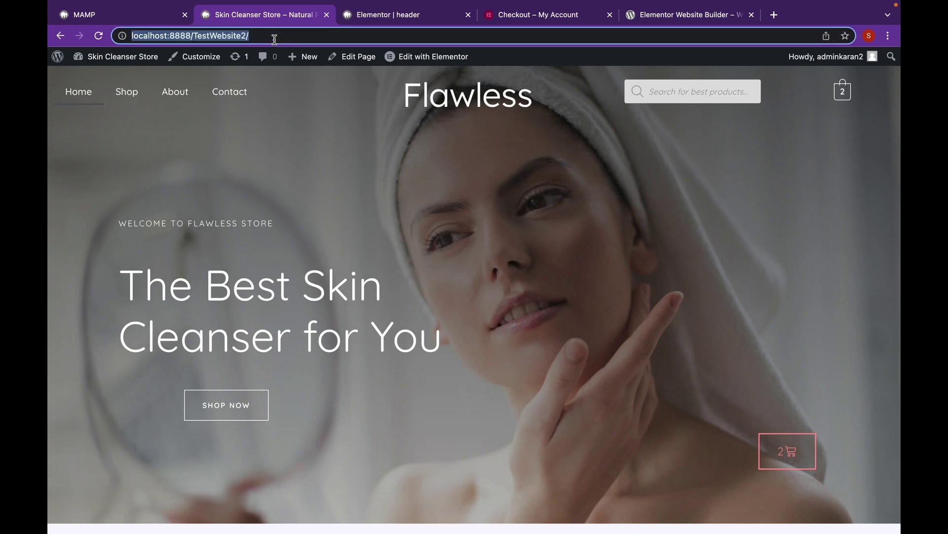
Load the store URL in the private window and confirm the side cart reads No products in the cart.
key("super+shift+n")
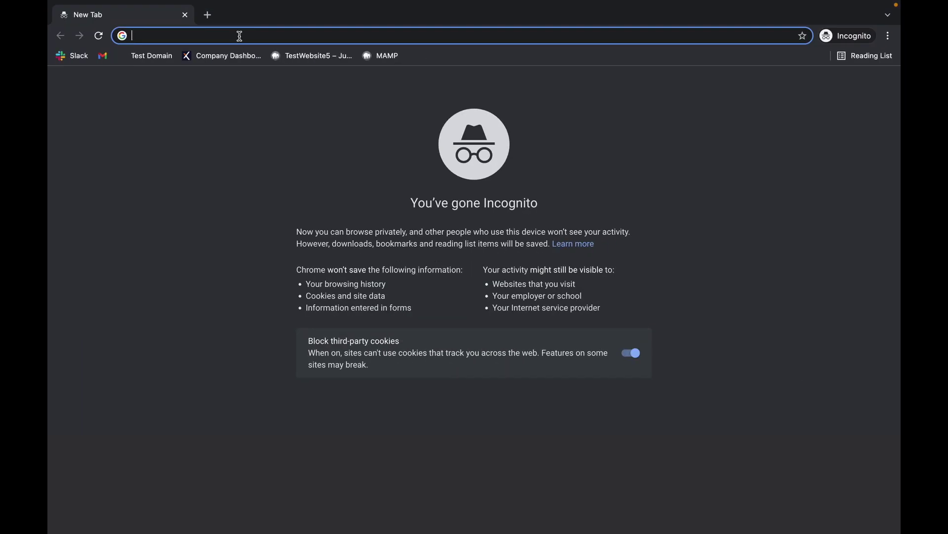
key("super+v")
key("Return")
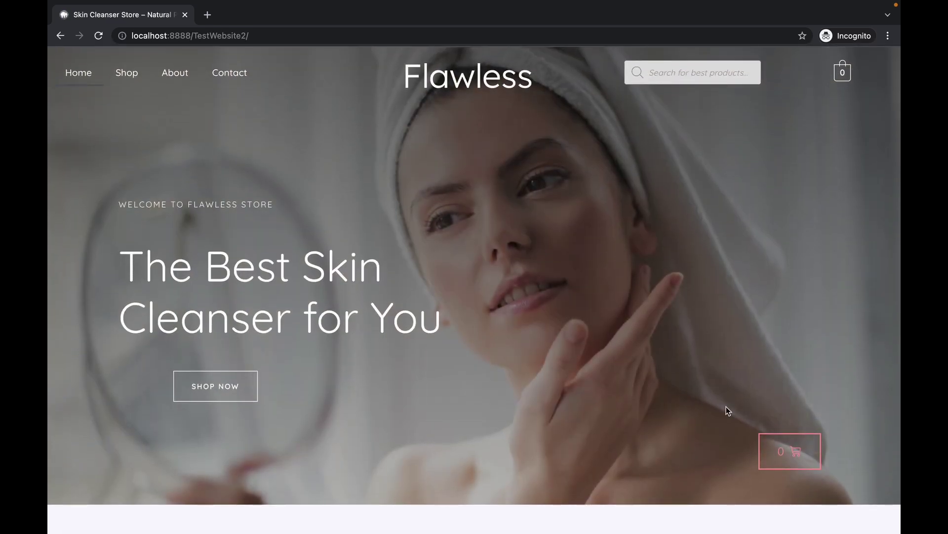
left_click(783, 461)
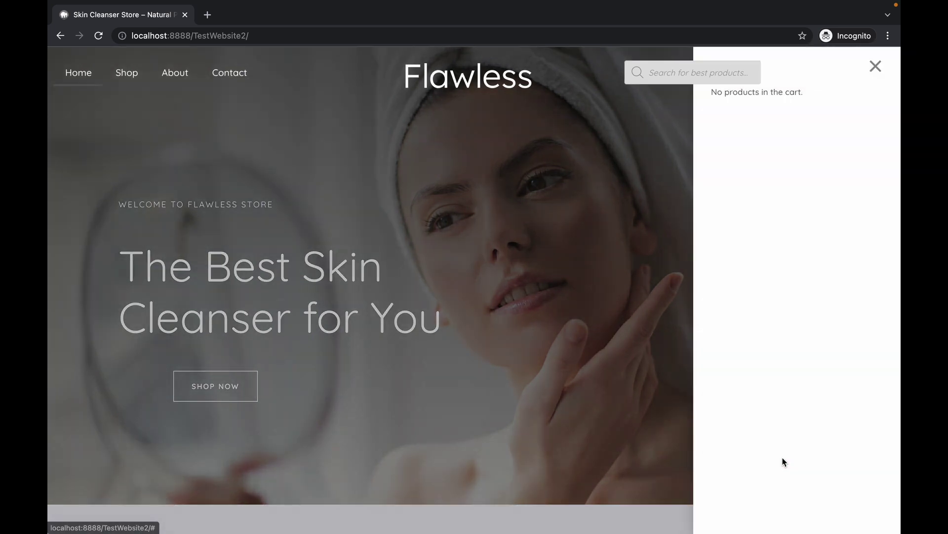
left_click(877, 66)
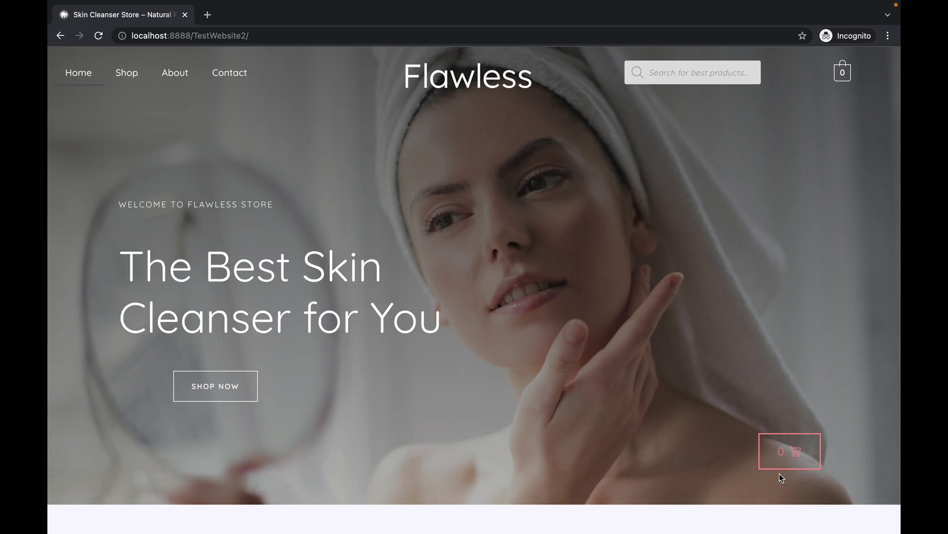
left_click(787, 451)
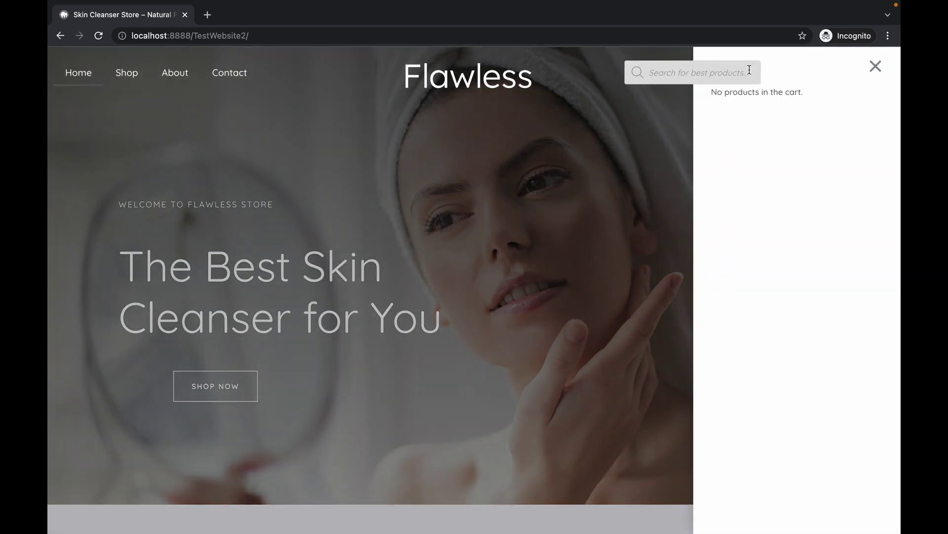
left_click(875, 70)
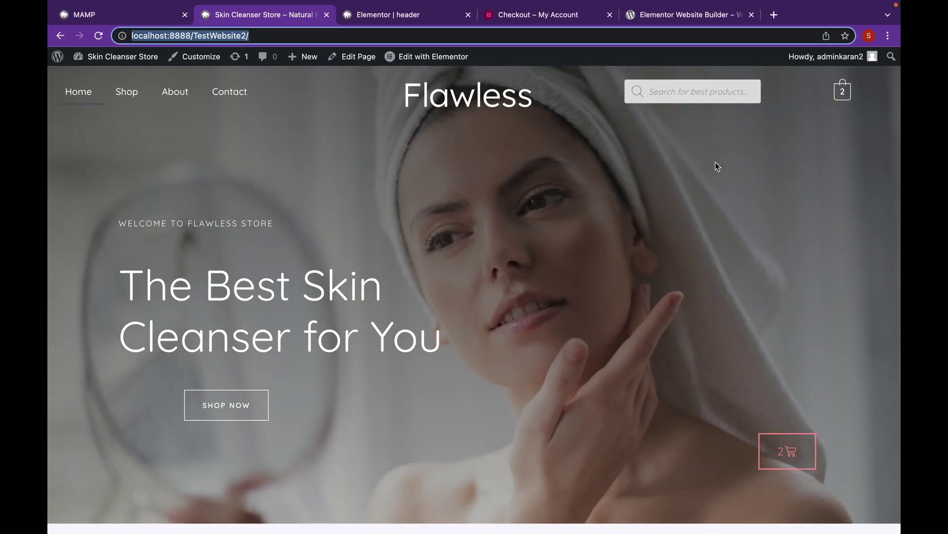
Select the Menu Cart widget in the header through the Navigator.
left_click(406, 14)
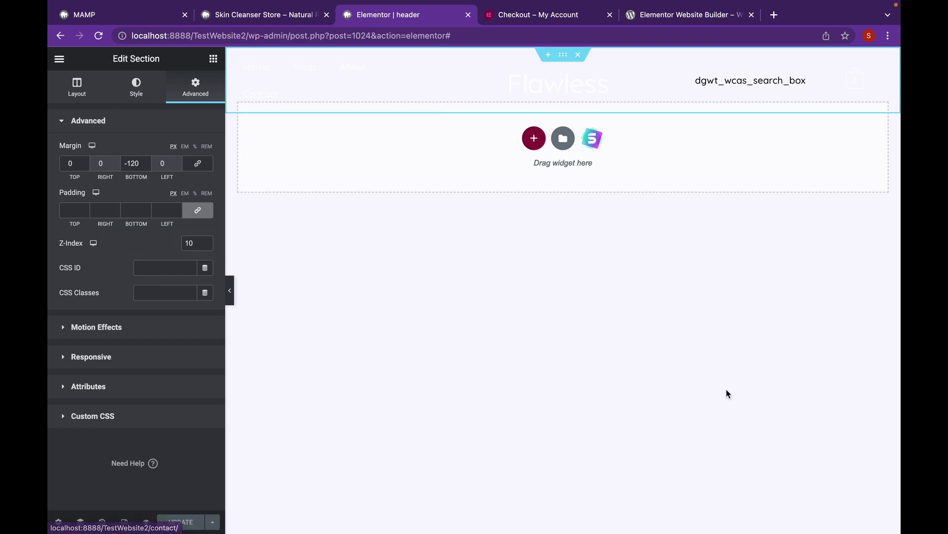
right_click(535, 268)
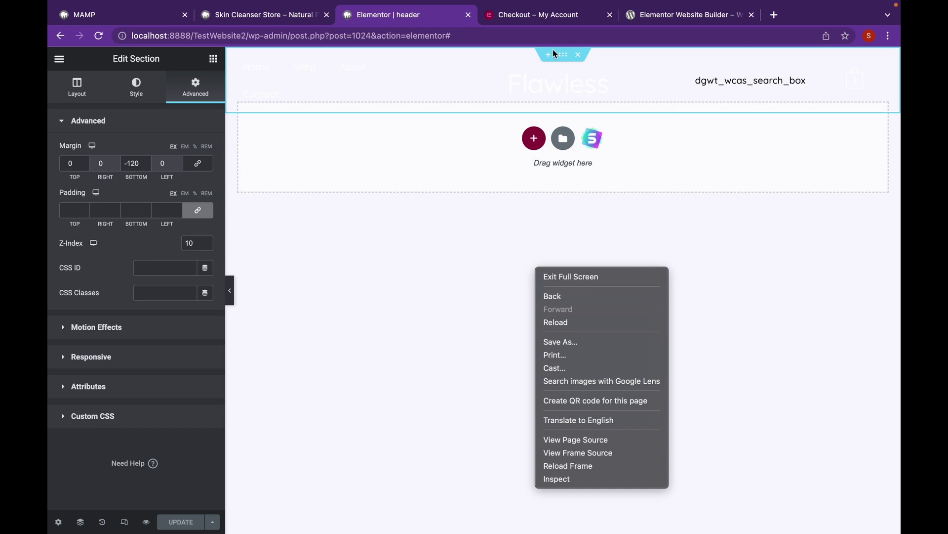
left_click(565, 55)
right_click(565, 55)
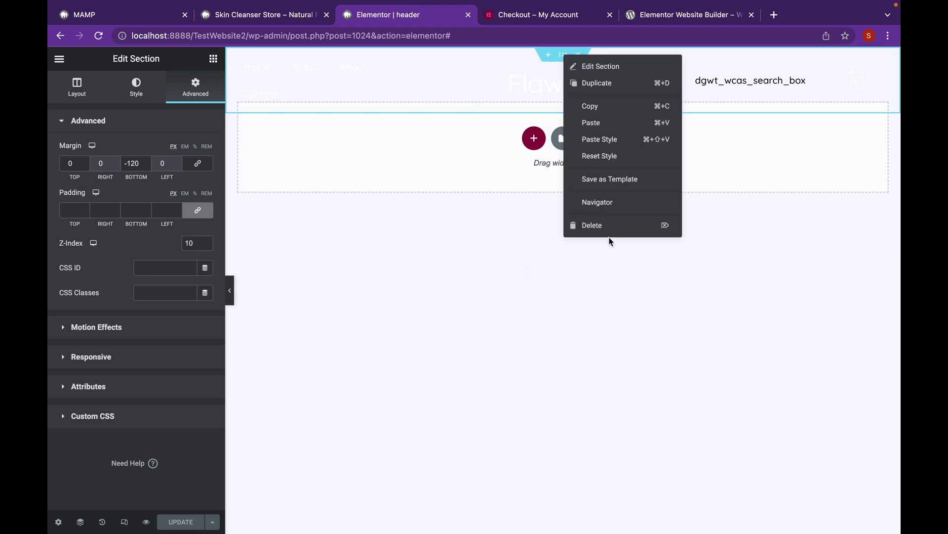
left_click(624, 203)
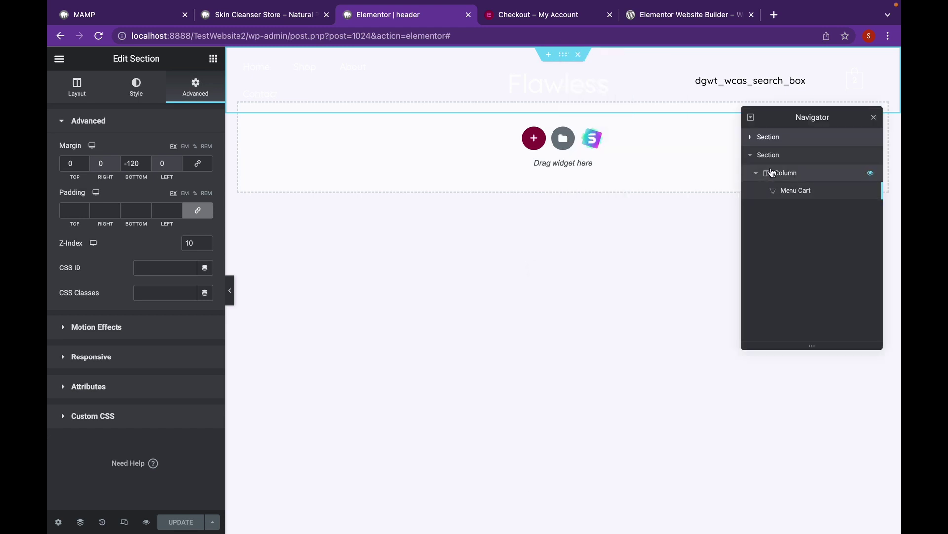
left_click(784, 191)
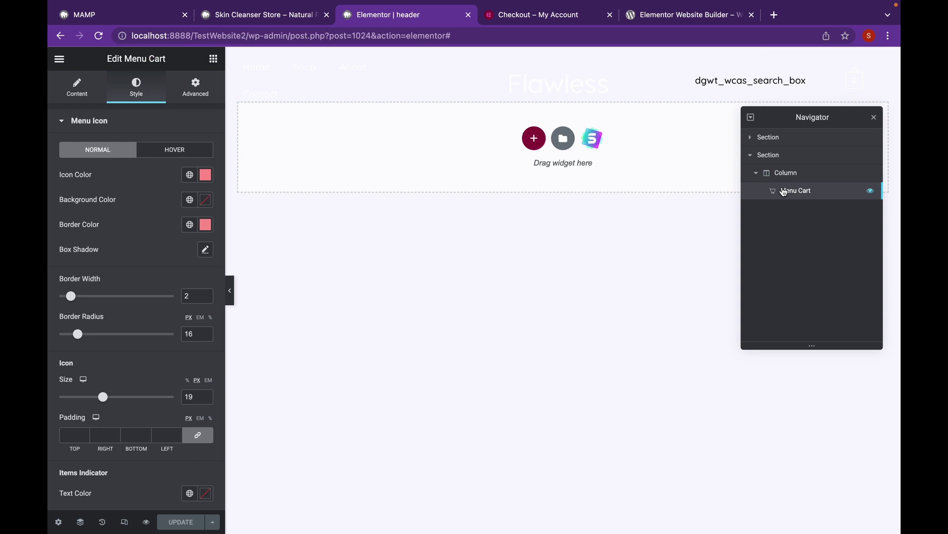
Change the Menu Cart's Cart Type from Side Cart to Mini Cart and update the header.
scroll(91, 173, "down", 5)
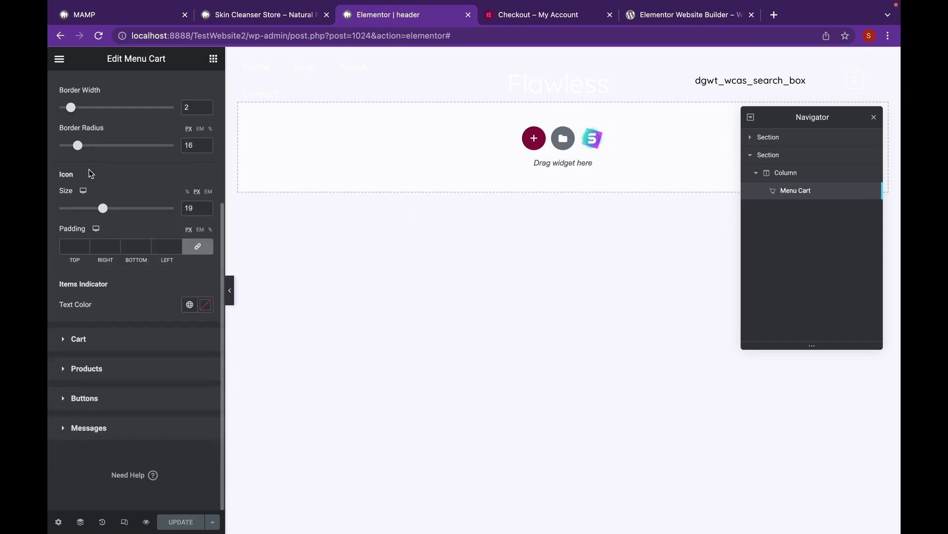
scroll(68, 83, "up", 6)
left_click(85, 94)
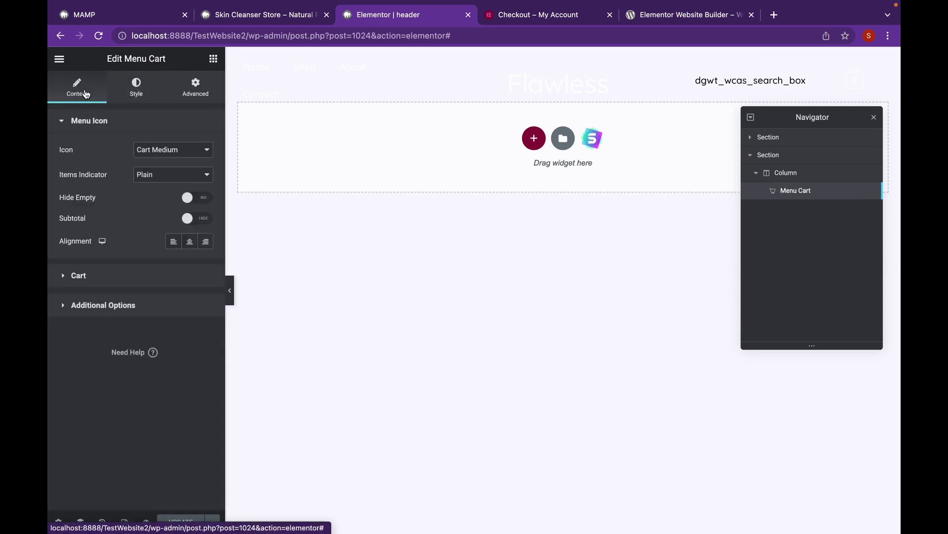
left_click(144, 273)
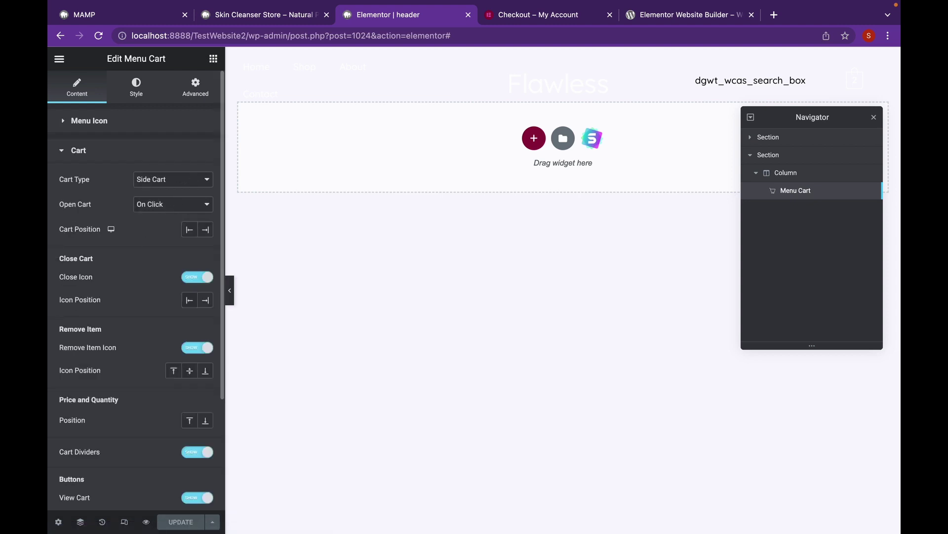
left_click(188, 179)
left_click(188, 191)
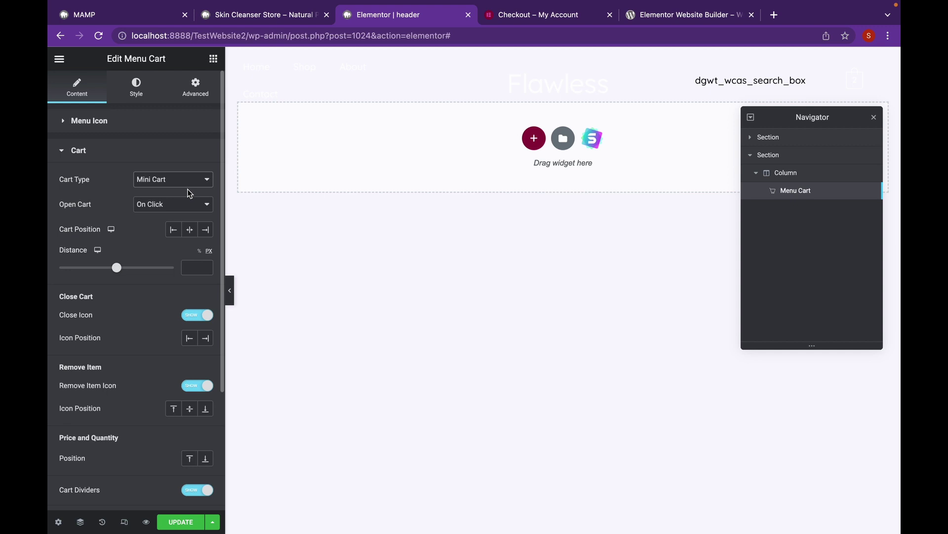
scroll(187, 191, "down", 5)
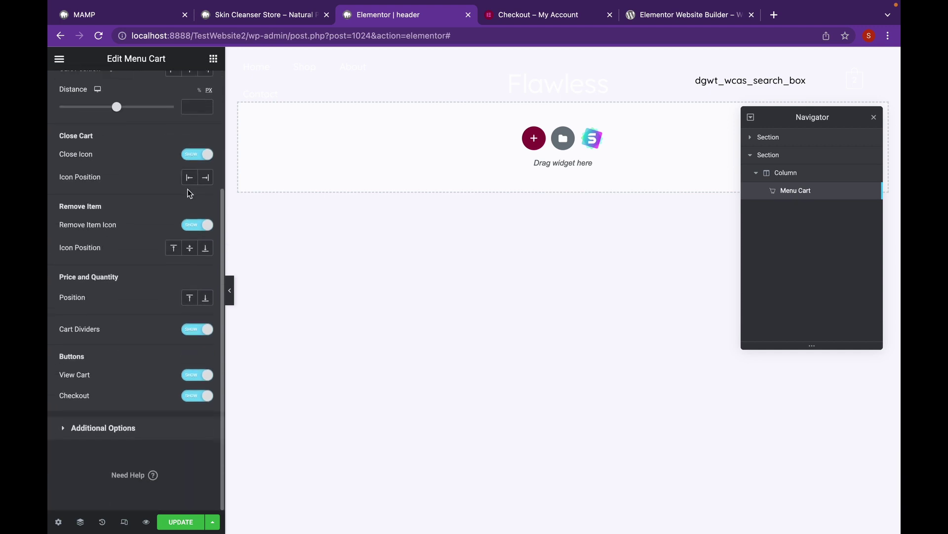
left_click(192, 521)
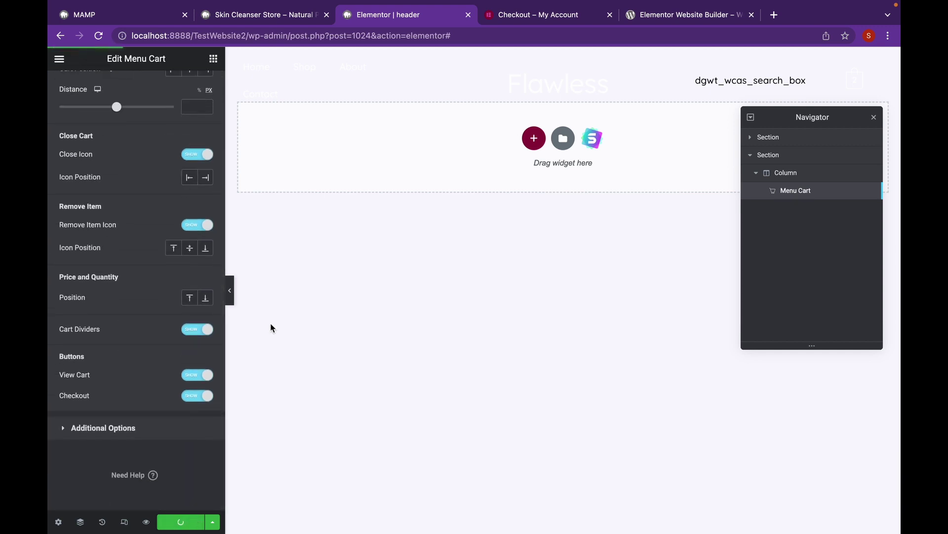
Reload the incognito store and open the empty mini cart dropdown.
key("alt+Tab")
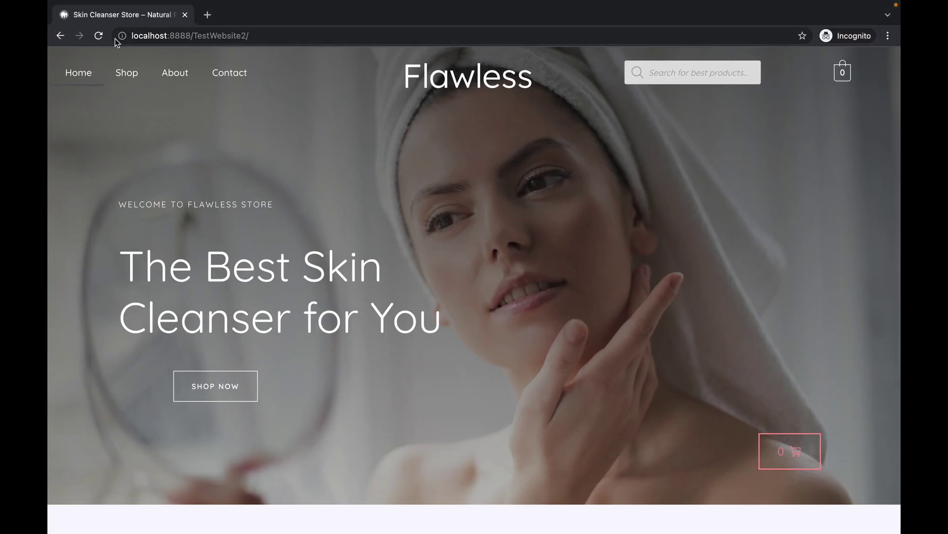
left_click(97, 35)
left_click(793, 460)
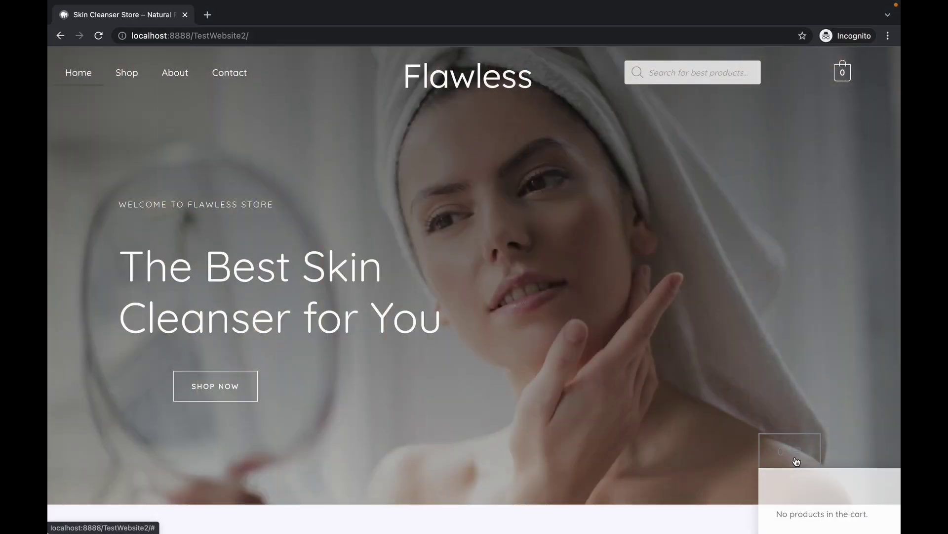
scroll(775, 447, "down", 1)
scroll(769, 447, "up", 1)
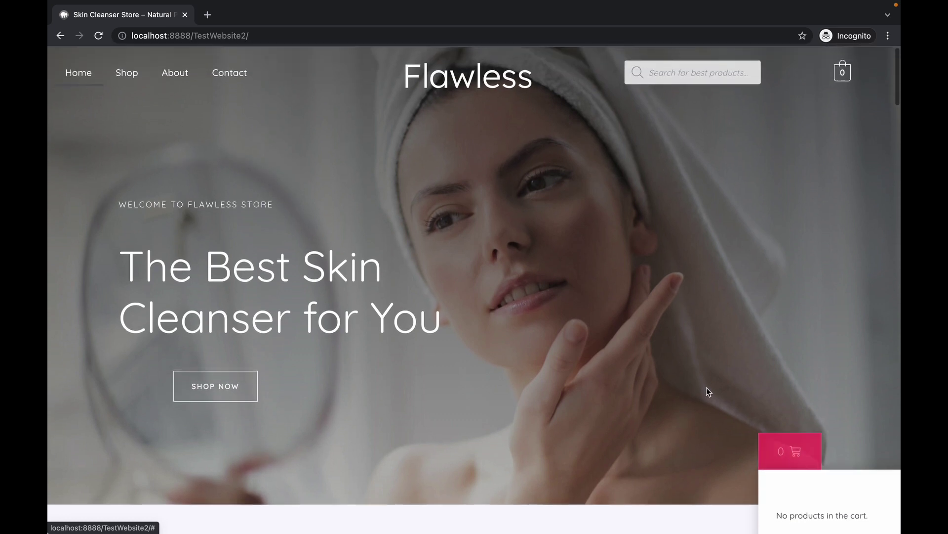
Set the cart dropdown position to centre with a -400 distance and update the header.
key("ctrl+Left")
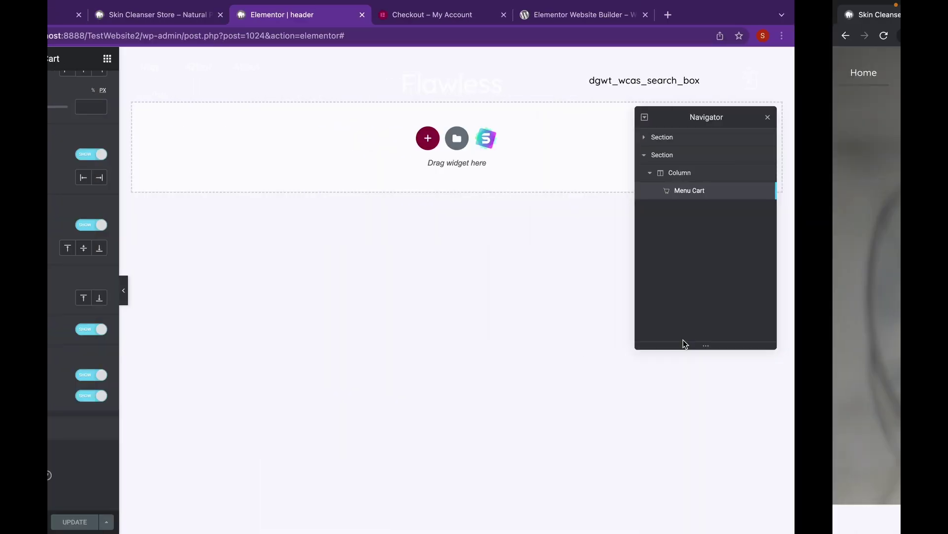
scroll(168, 205, "up", 5)
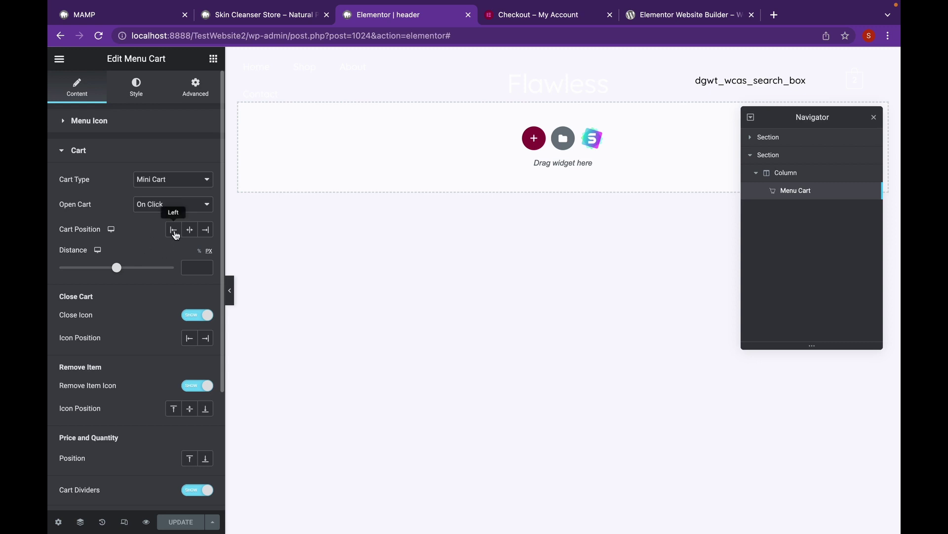
left_click(174, 231)
left_click_drag(116, 270, 92, 267)
left_click(178, 521)
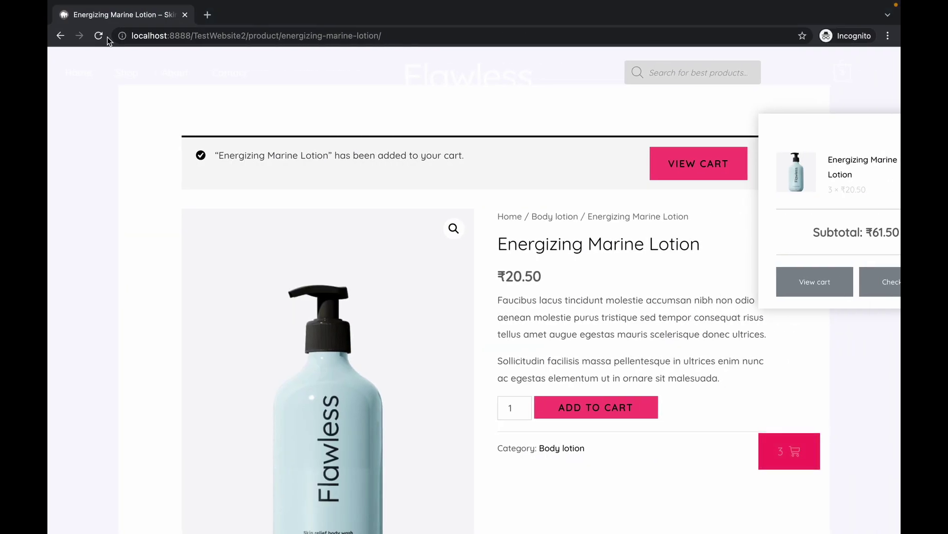
Resubmit the product page to add another Energizing Marine Lotion, check the ₹82.00 mini cart, return home.
left_click(97, 37)
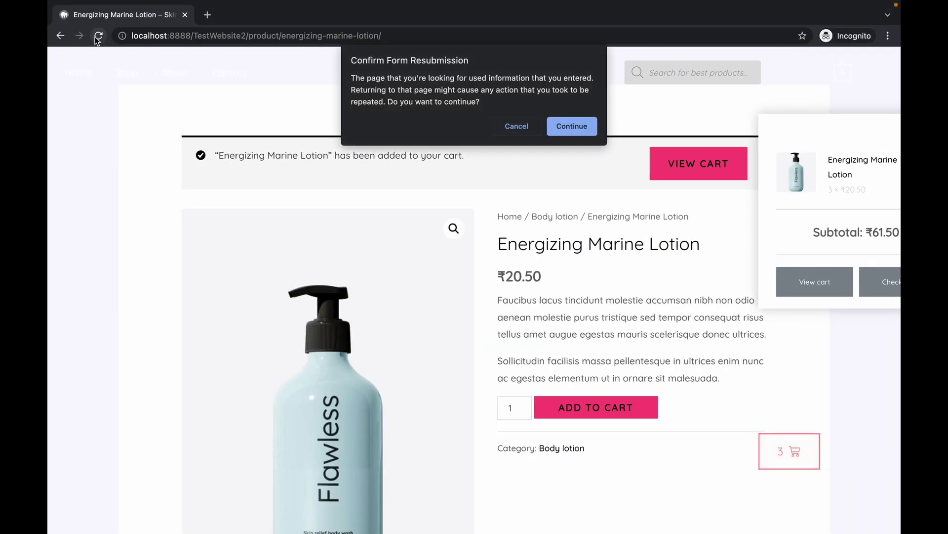
left_click(569, 126)
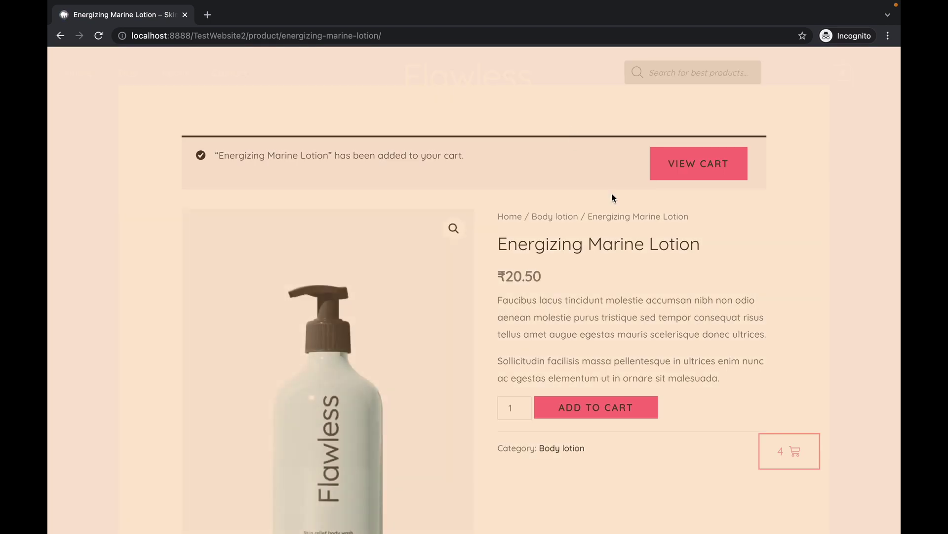
left_click(778, 443)
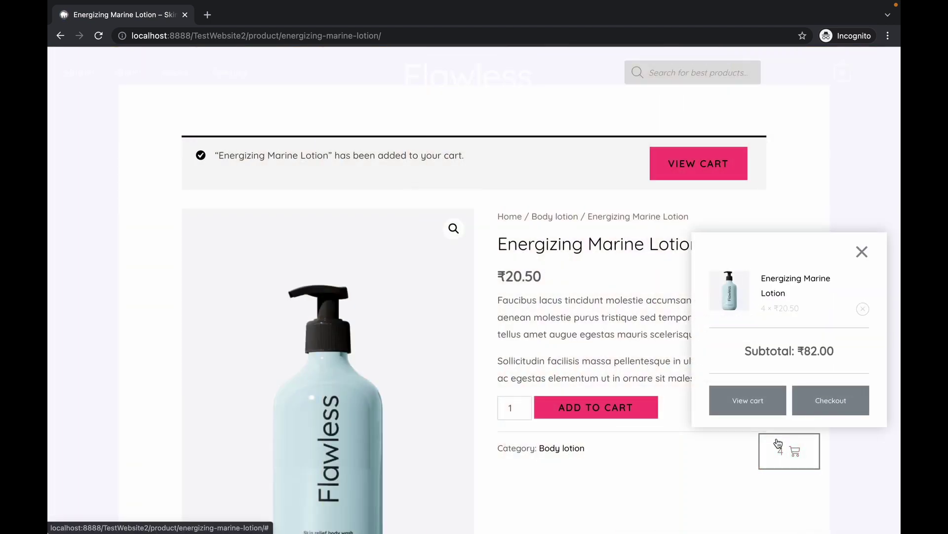
scroll(804, 292, "down", 2)
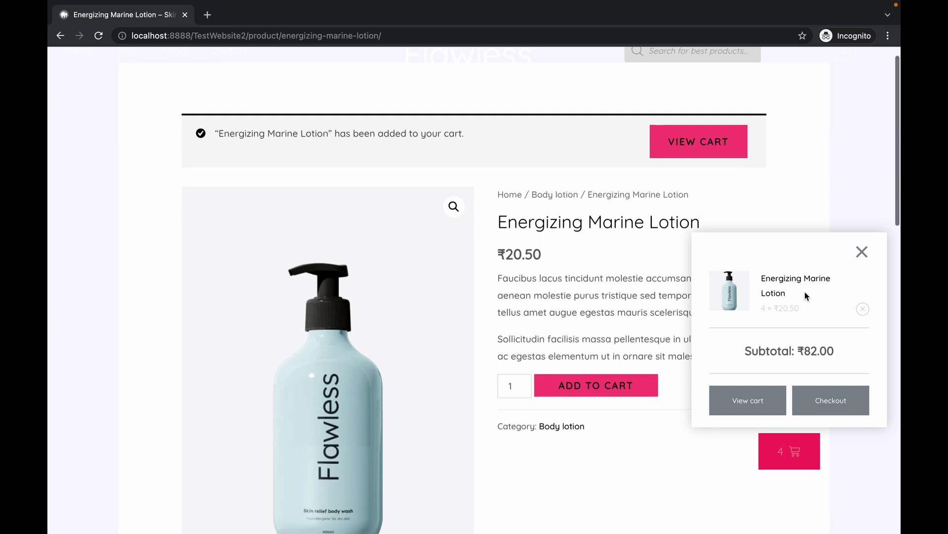
scroll(805, 292, "down", 2)
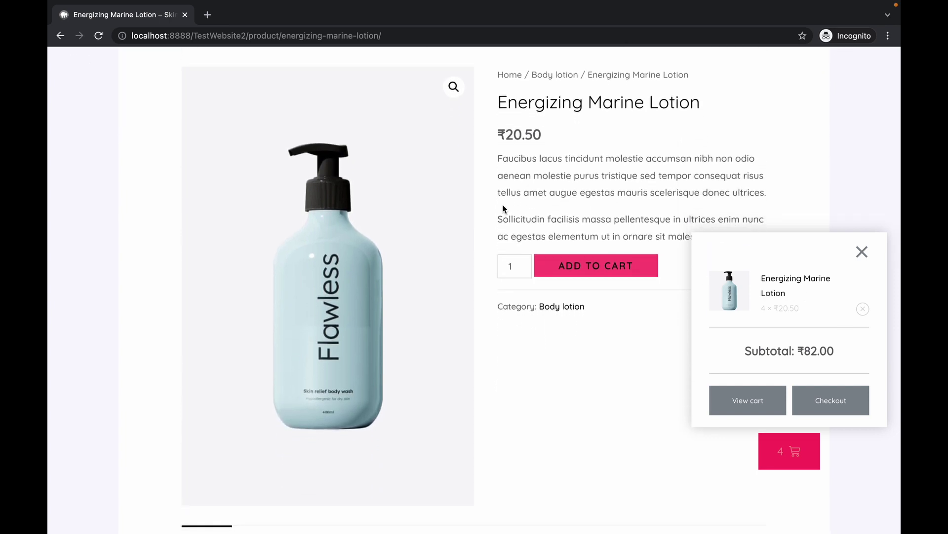
scroll(503, 204, "left", 2)
scroll(502, 203, "left", 2)
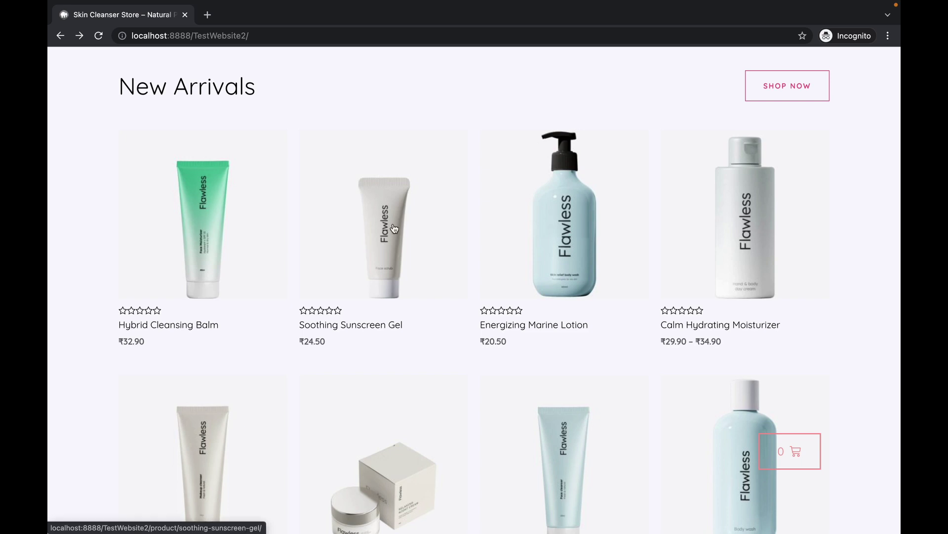
Add Soothing Sunscreen Gel to the cart, check the ₹106.50 mini cart, close it and go back.
left_click(388, 251)
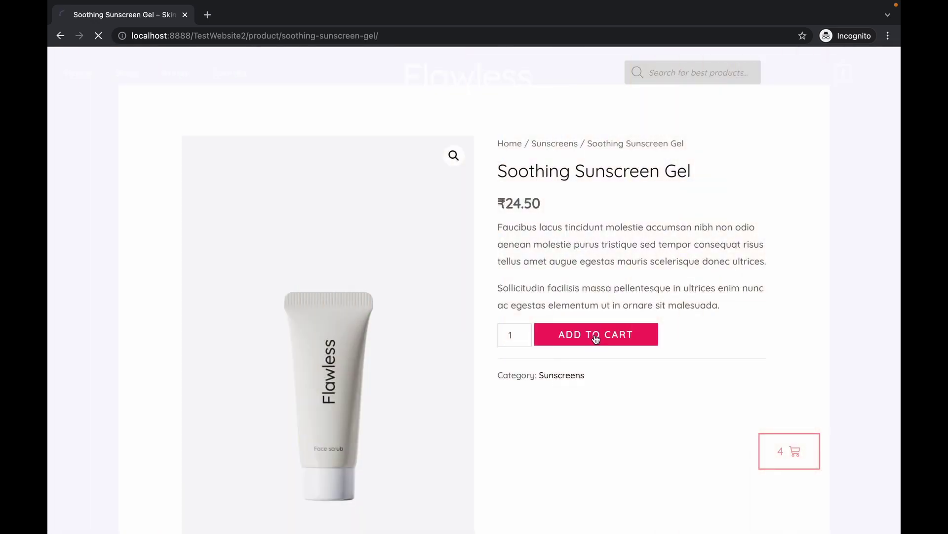
left_click(596, 337)
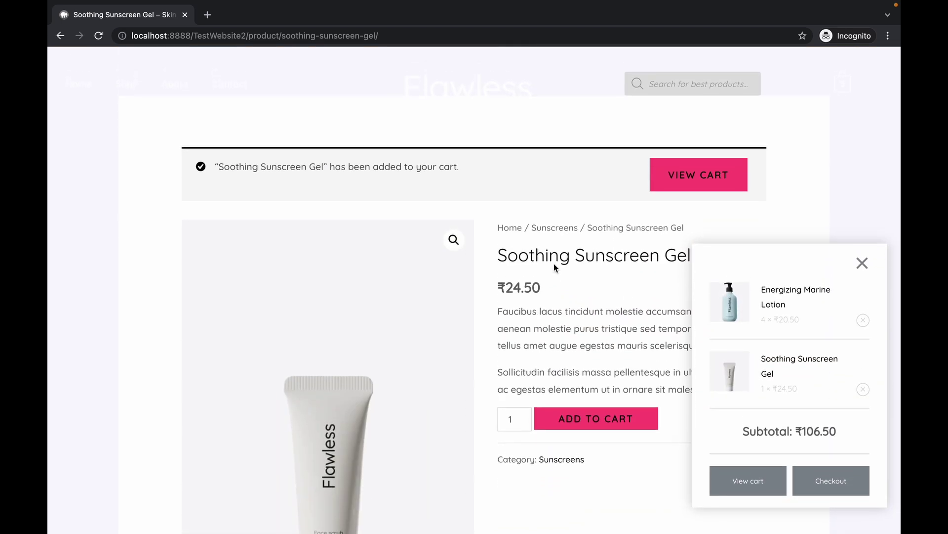
left_click(863, 252)
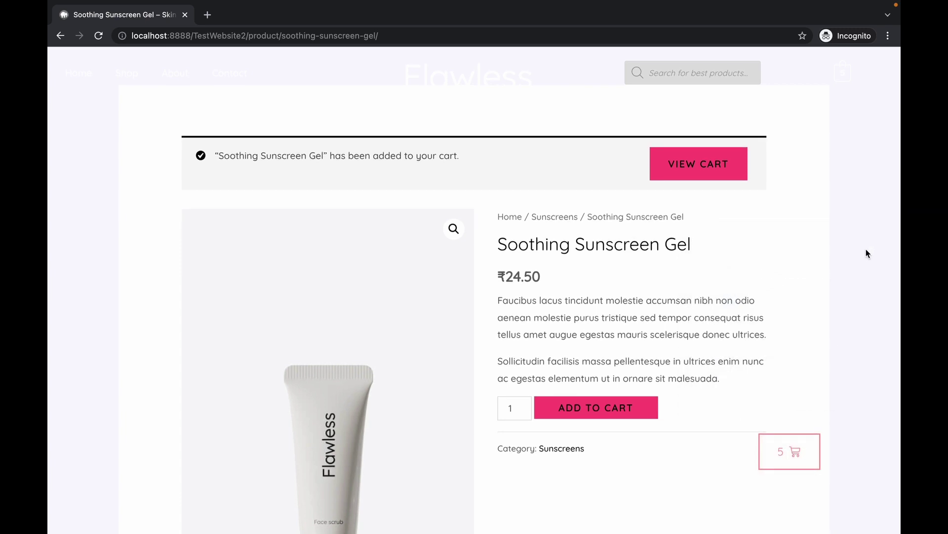
key("alt+Left")
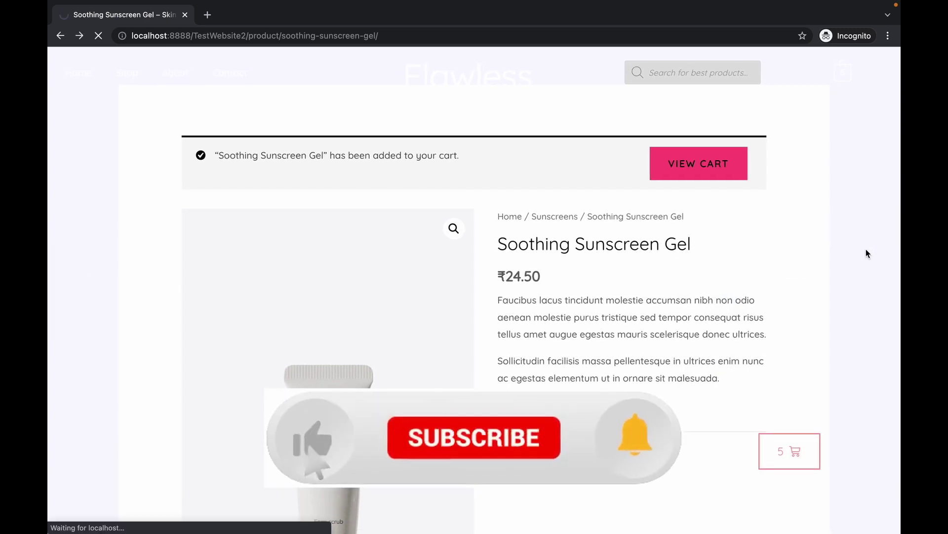